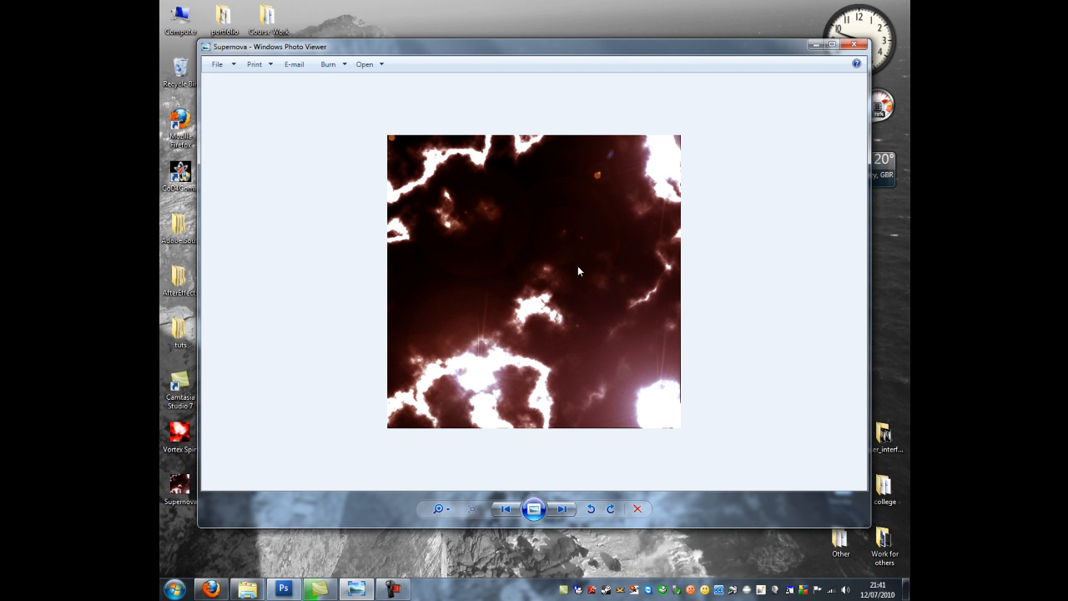
Switch to Photoshop and create a new 400 x 400 pixel RGB document at 72 pixels/inch with transparent background contents.
{"action": "left_click", "coordinate": [283, 589]}
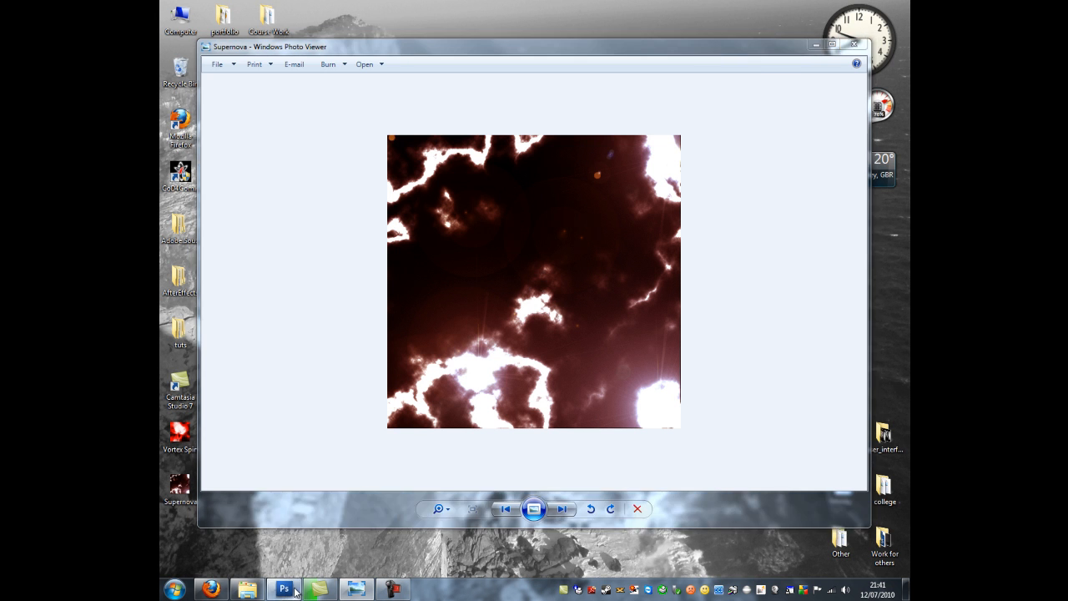
{"action": "left_click", "coordinate": [168, 19]}
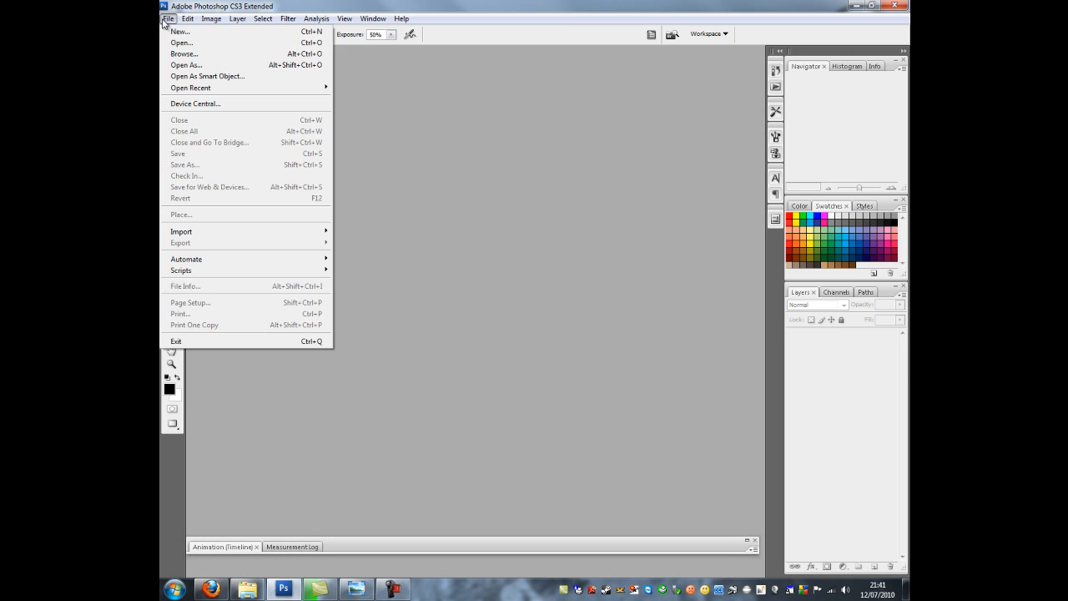
{"action": "left_click", "coordinate": [175, 32]}
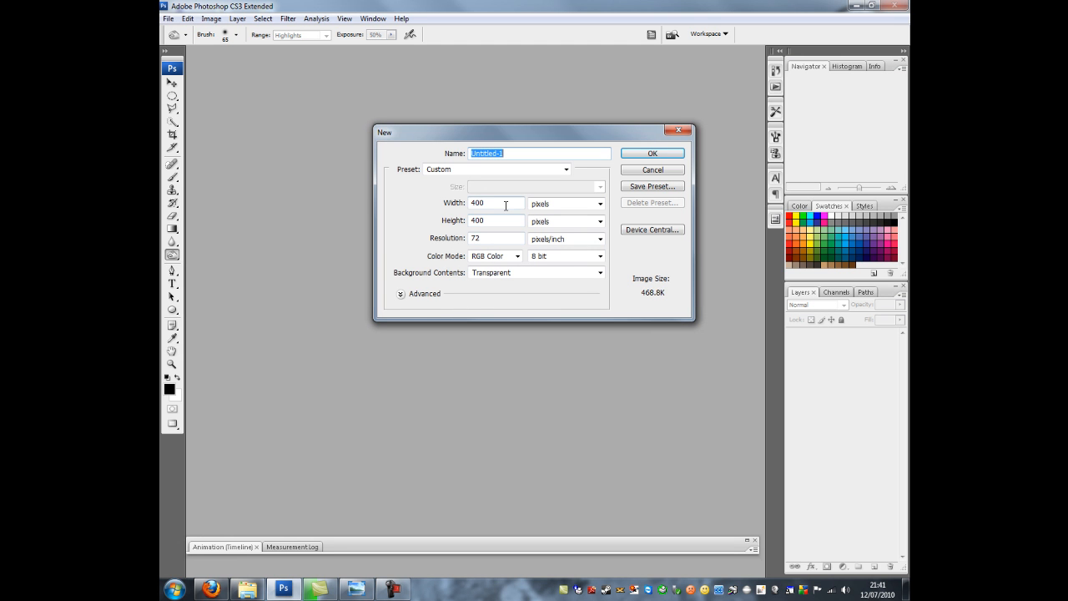
{"action": "left_click", "coordinate": [653, 153]}
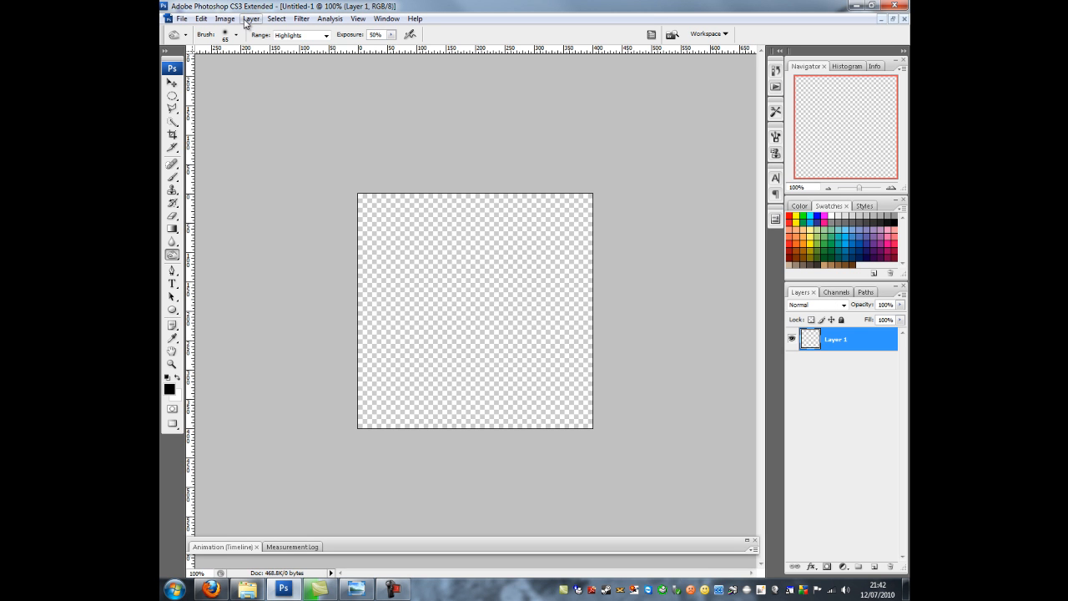
Fill the empty Layer 1 with a rendered Clouds texture using black and white.
{"action": "left_click", "coordinate": [299, 20]}
{"action": "mouse_move", "coordinate": [340, 196]}
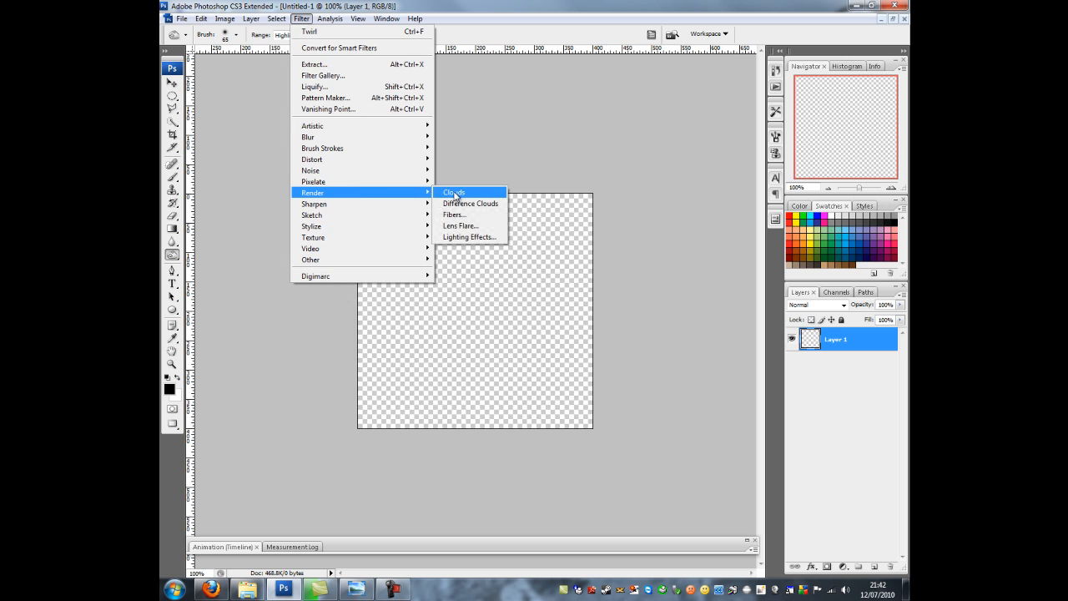
{"action": "left_click", "coordinate": [451, 193]}
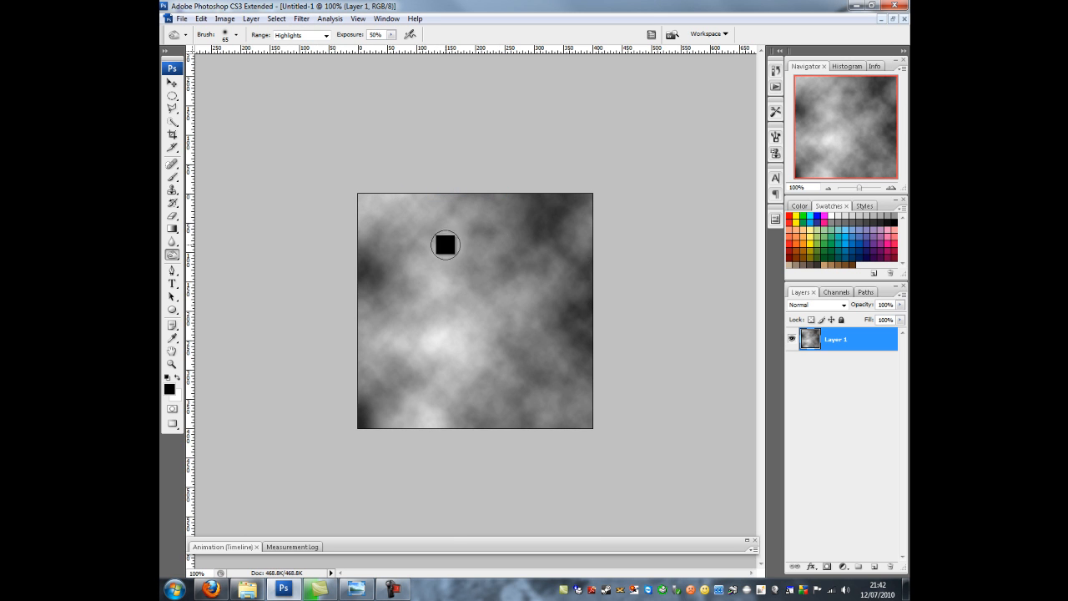
Apply the Mezzotint filter to the clouds layer with the Short strokes type.
{"action": "left_click", "coordinate": [302, 18]}
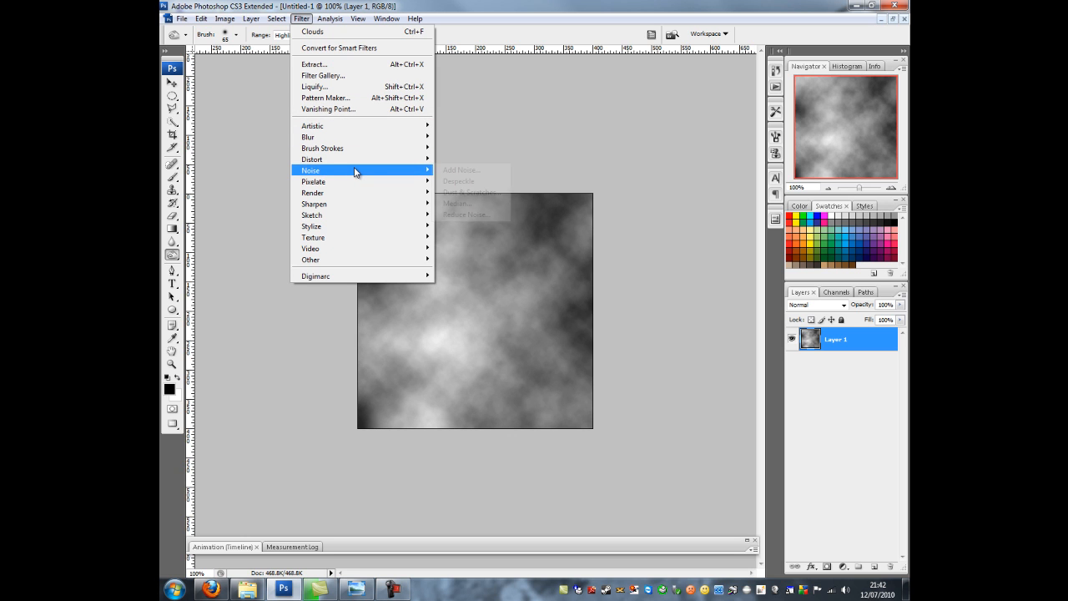
{"action": "mouse_move", "coordinate": [353, 183]}
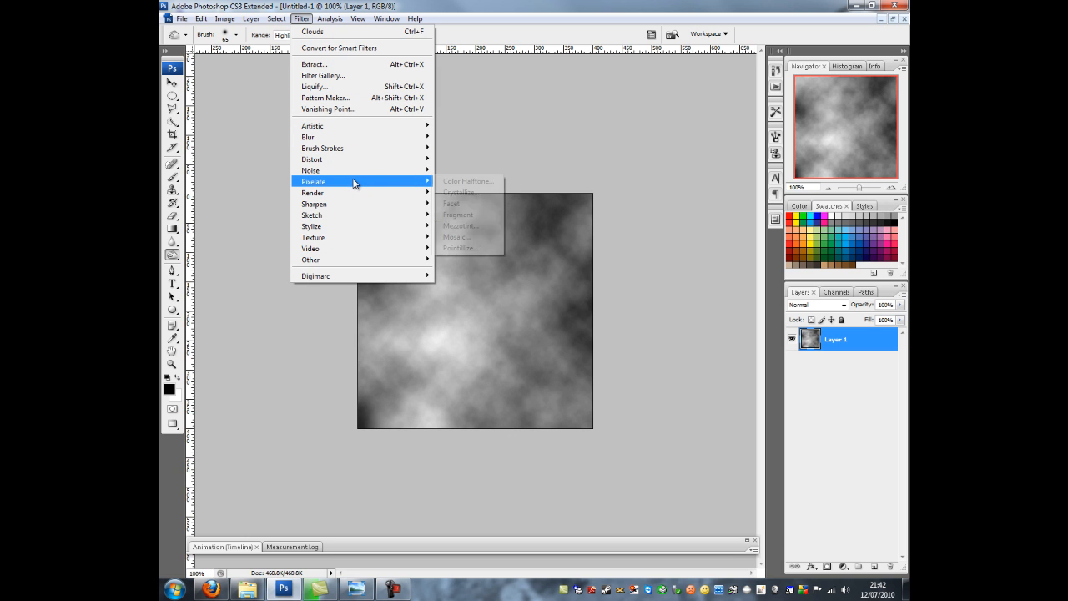
{"action": "left_click", "coordinate": [473, 232]}
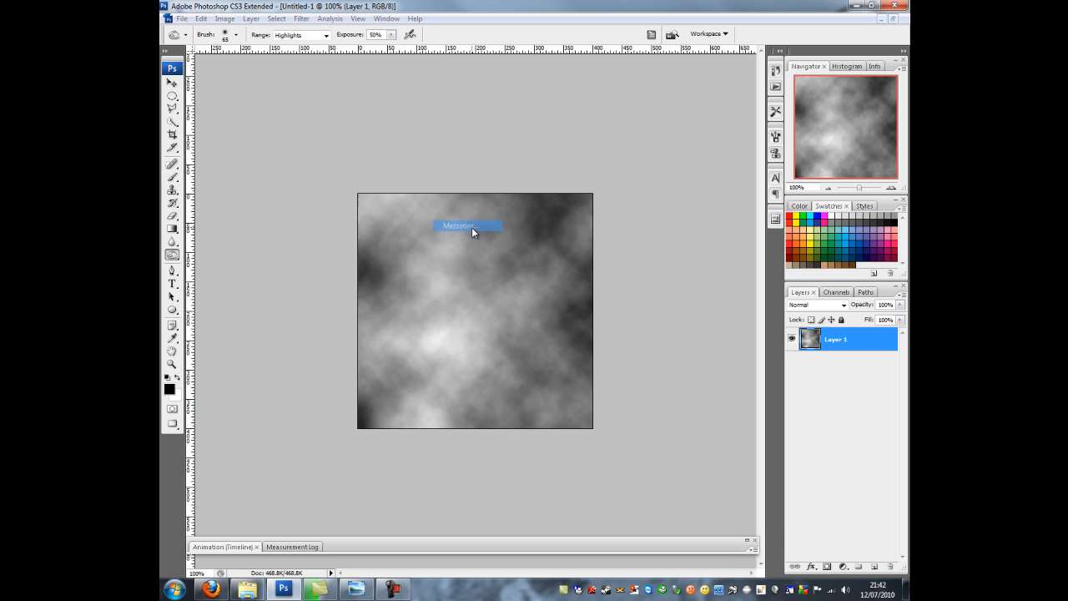
{"action": "left_click", "coordinate": [492, 297]}
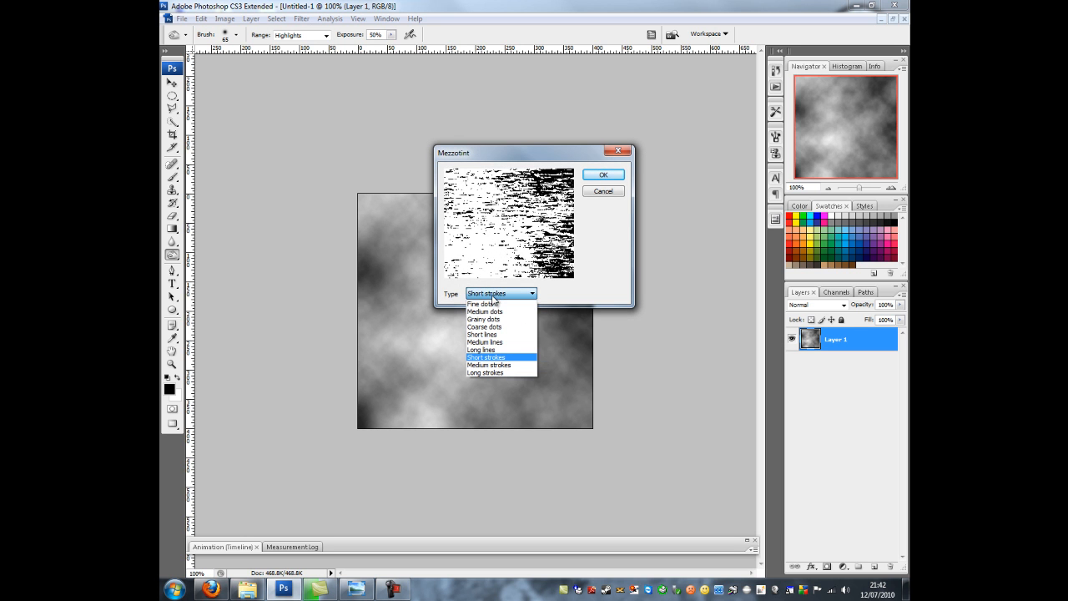
{"action": "left_click", "coordinate": [492, 296]}
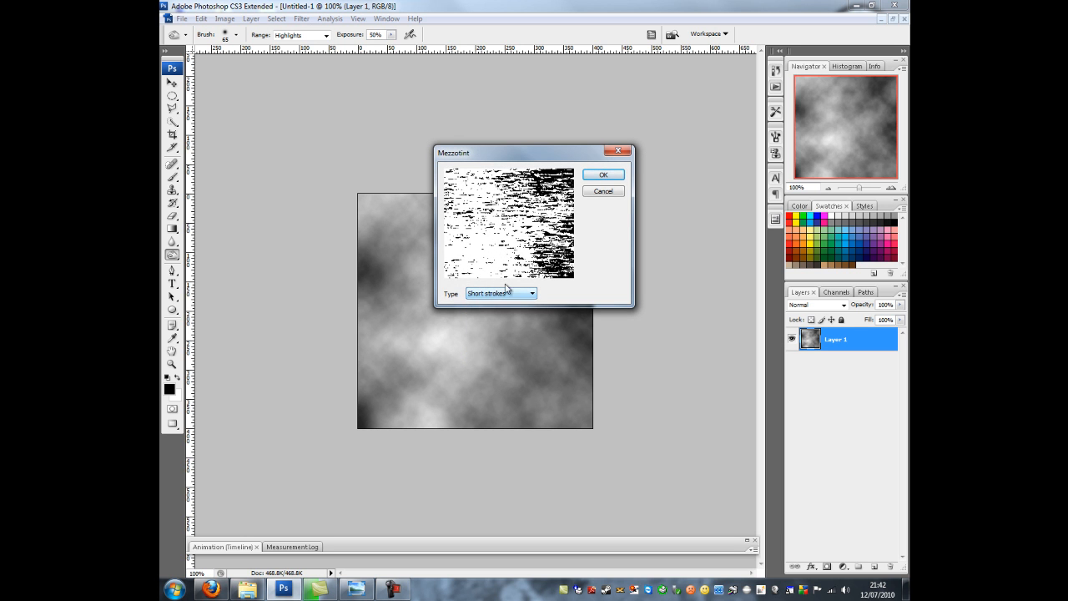
{"action": "left_click", "coordinate": [603, 174]}
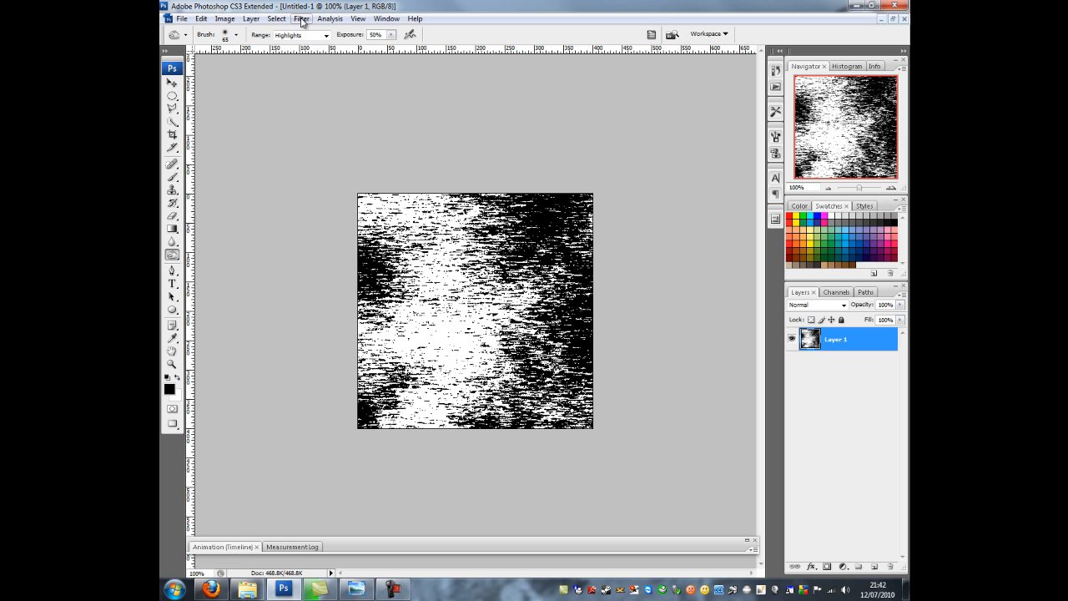
Apply a Radial Blur to the layer with amount 100, Zoom method and Best quality.
{"action": "left_click", "coordinate": [302, 20]}
{"action": "mouse_move", "coordinate": [380, 141]}
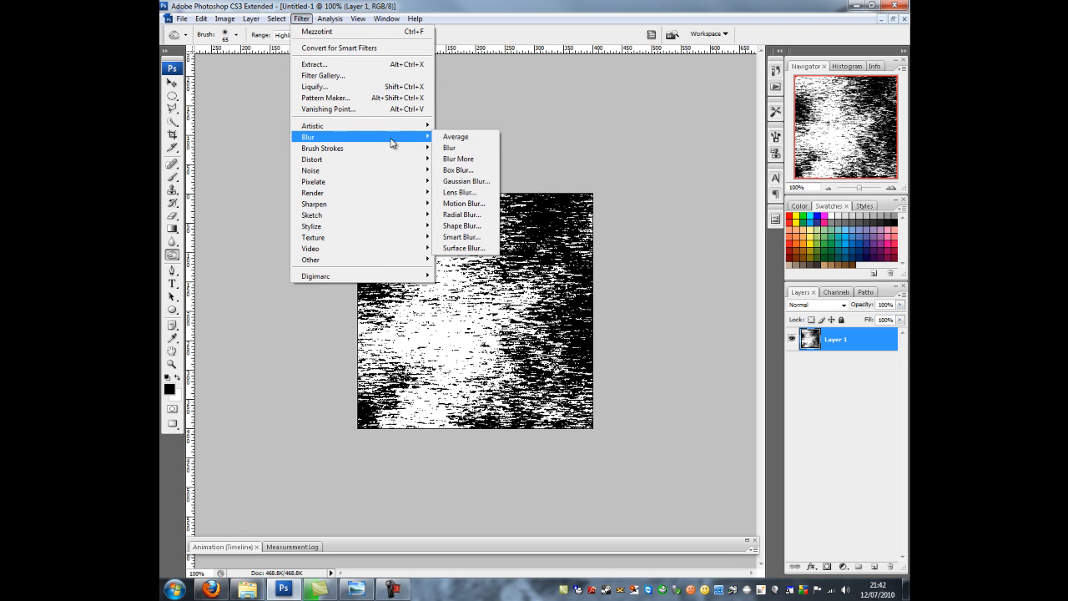
{"action": "left_click", "coordinate": [472, 215]}
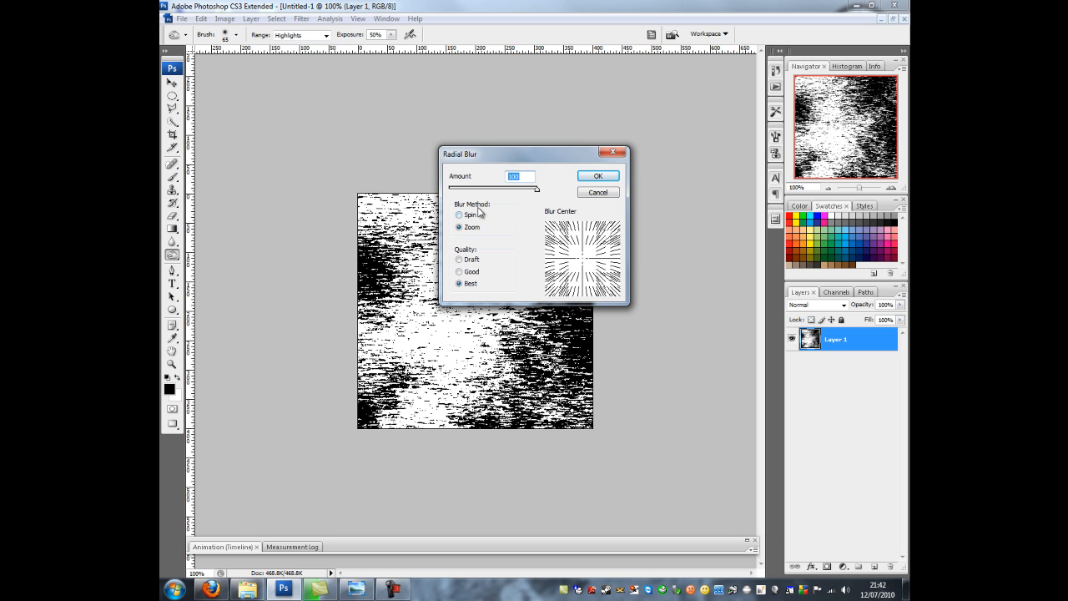
{"action": "left_click", "coordinate": [597, 176]}
Apply the Twirl distortion to the blurred layer with an angle of 100°.
{"action": "left_click", "coordinate": [299, 19]}
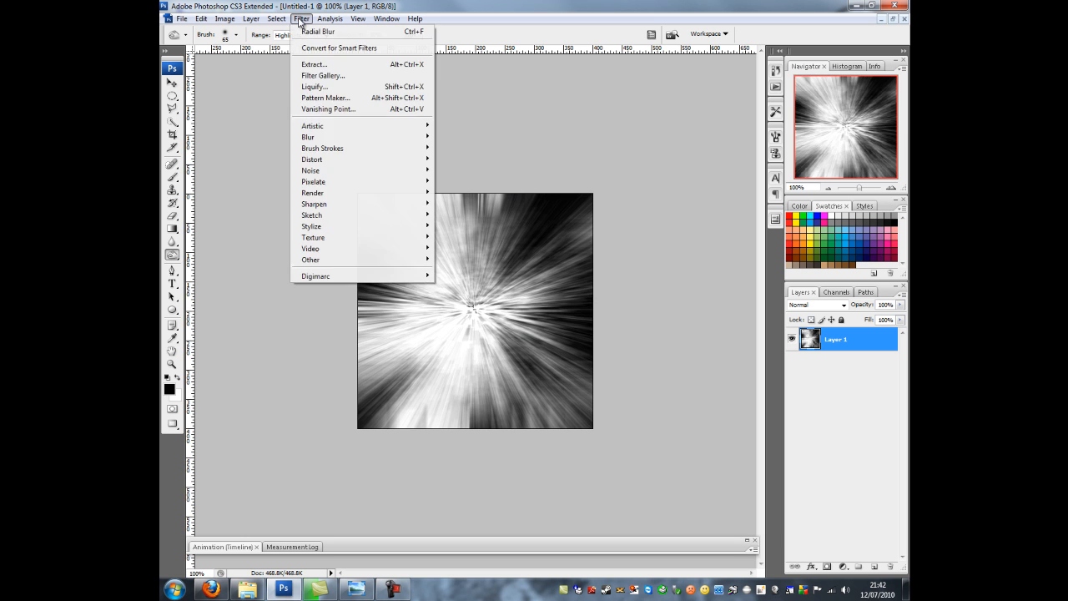
{"action": "mouse_move", "coordinate": [364, 181]}
{"action": "mouse_move", "coordinate": [359, 158]}
{"action": "left_click", "coordinate": [467, 271]}
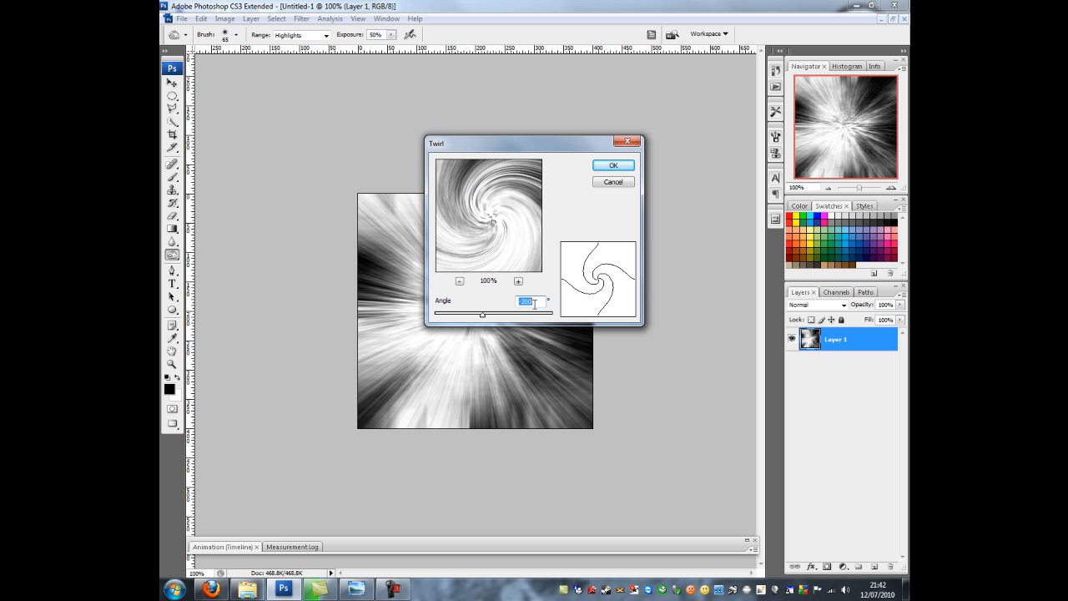
{"action": "type", "text": "100"}
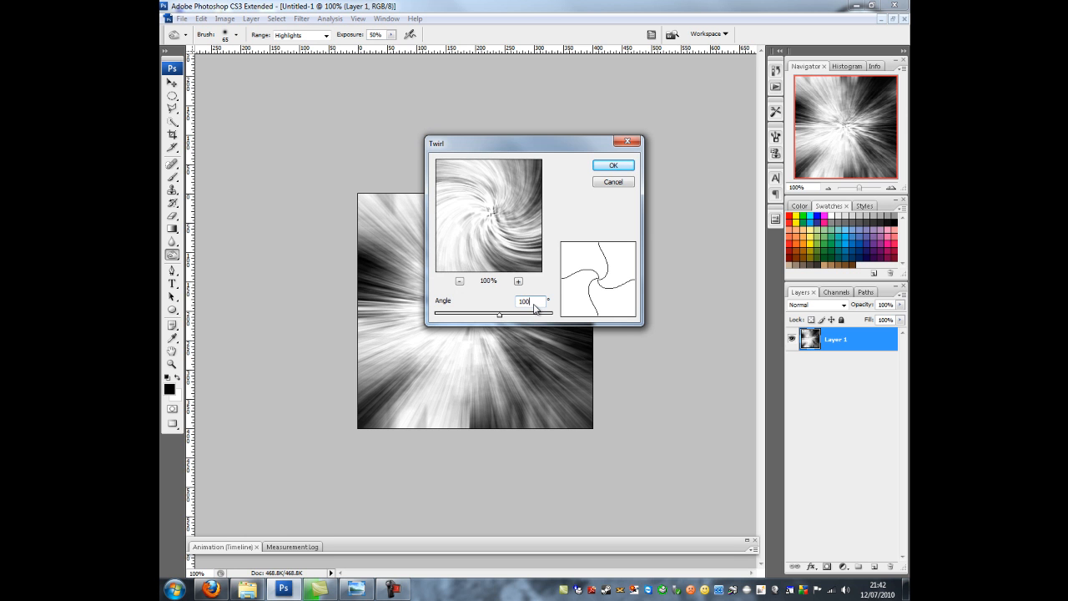
{"action": "key", "text": "Return"}
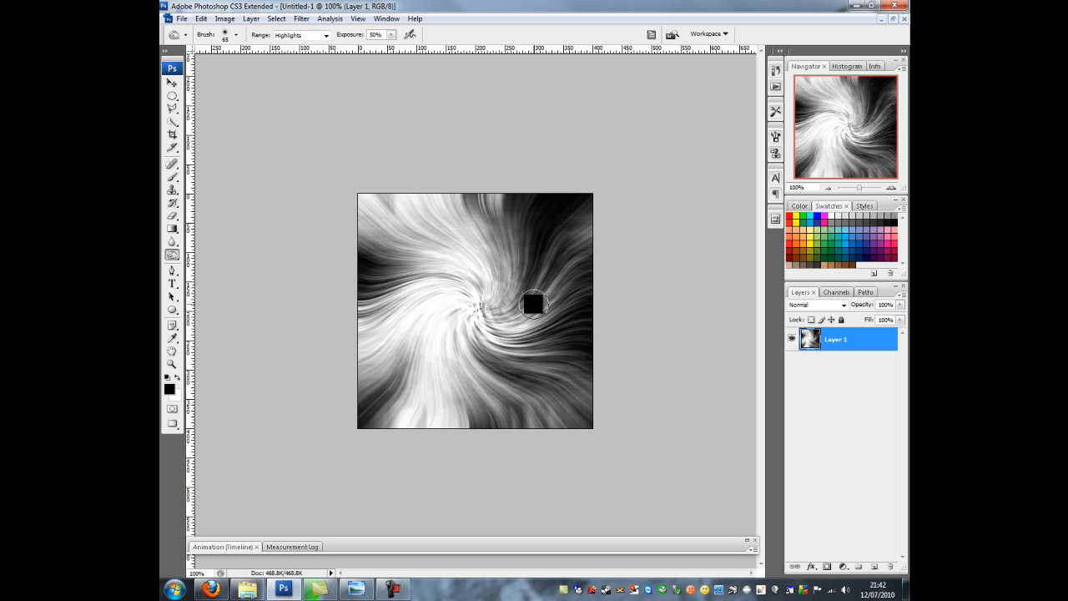
Duplicate Layer 1 and set the copy's blend mode to Lighten.
{"action": "double_click", "coordinate": [832, 338]}
{"action": "left_click_drag", "start_coordinate": [833, 340], "coordinate": [876, 566]}
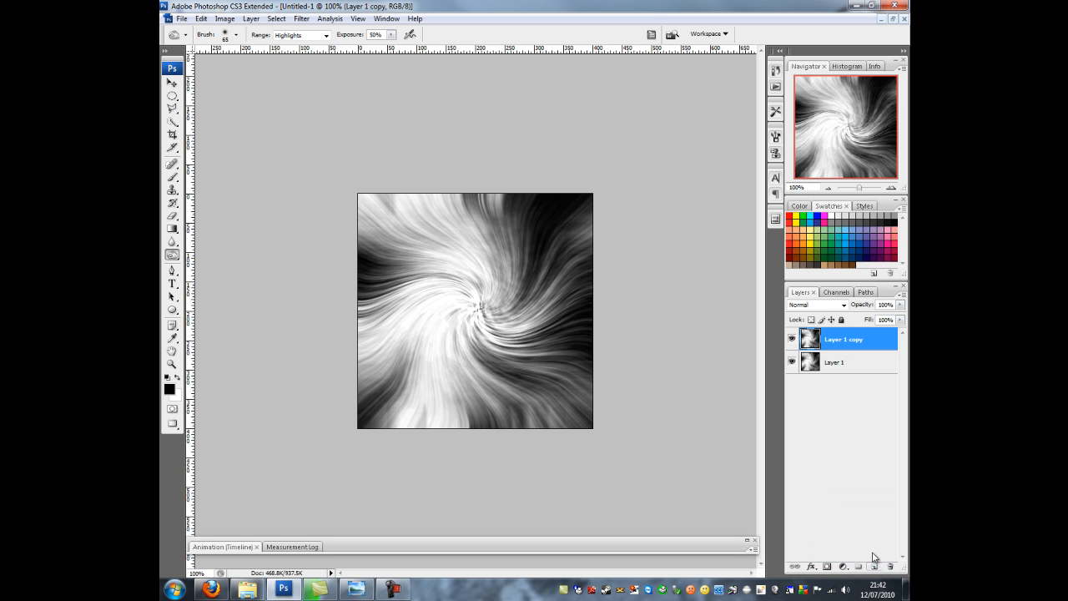
{"action": "left_click", "coordinate": [845, 307]}
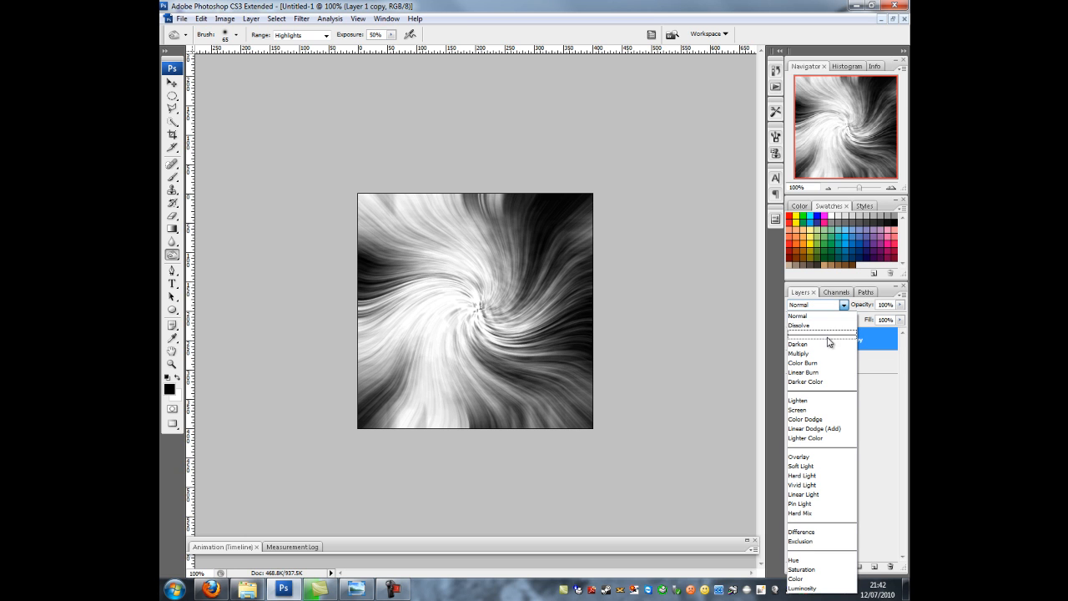
{"action": "left_click", "coordinate": [807, 400]}
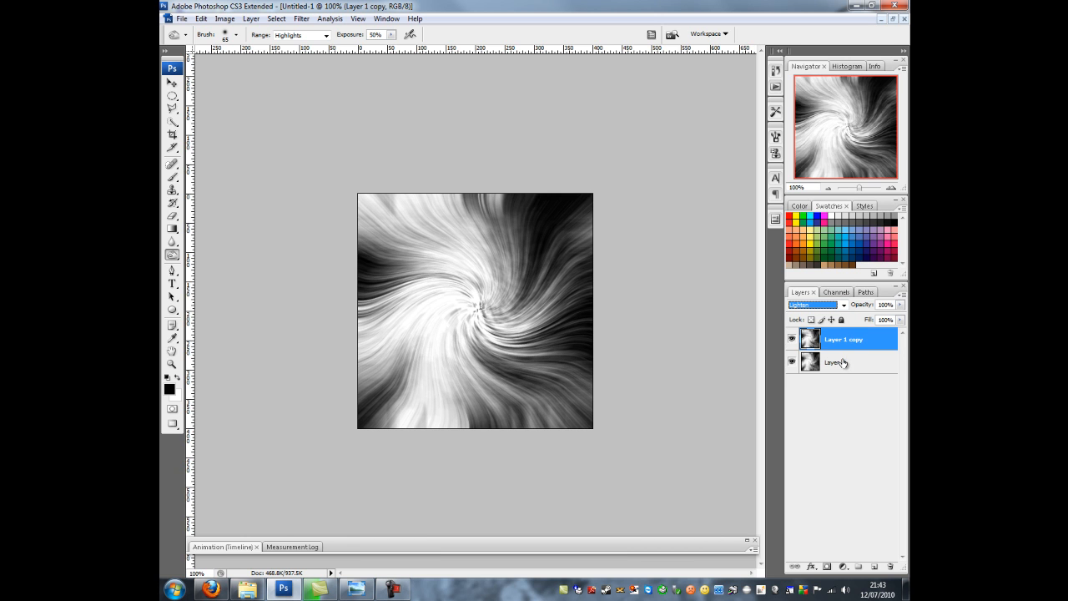
Merge Layer 1 and its copy into a single layer.
{"action": "left_click", "coordinate": [842, 362], "text": "shift"}
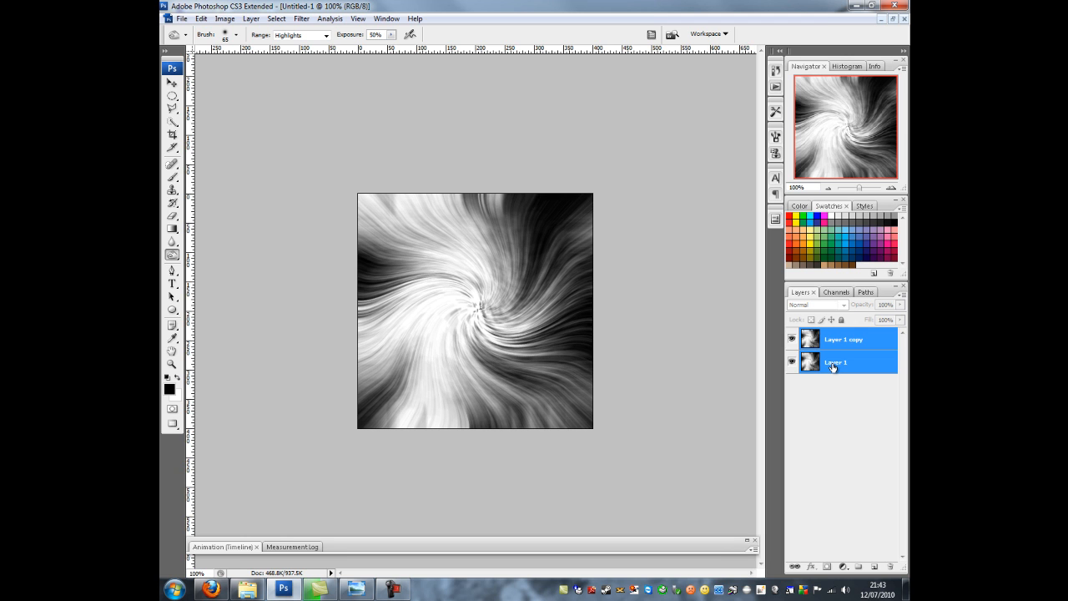
{"action": "key", "text": "ctrl+e"}
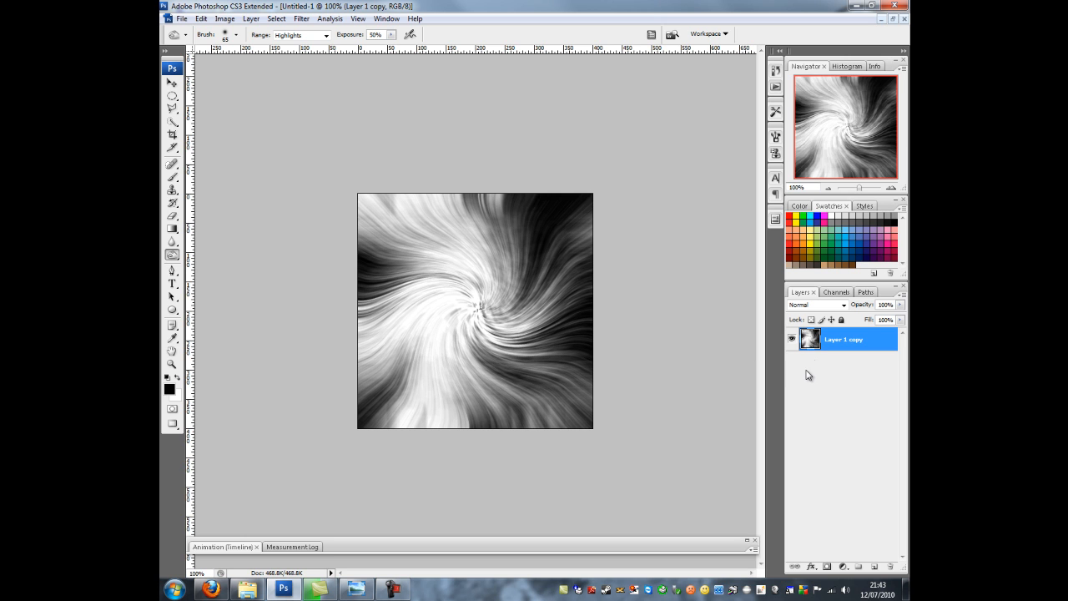
{"action": "left_click", "coordinate": [212, 589]}
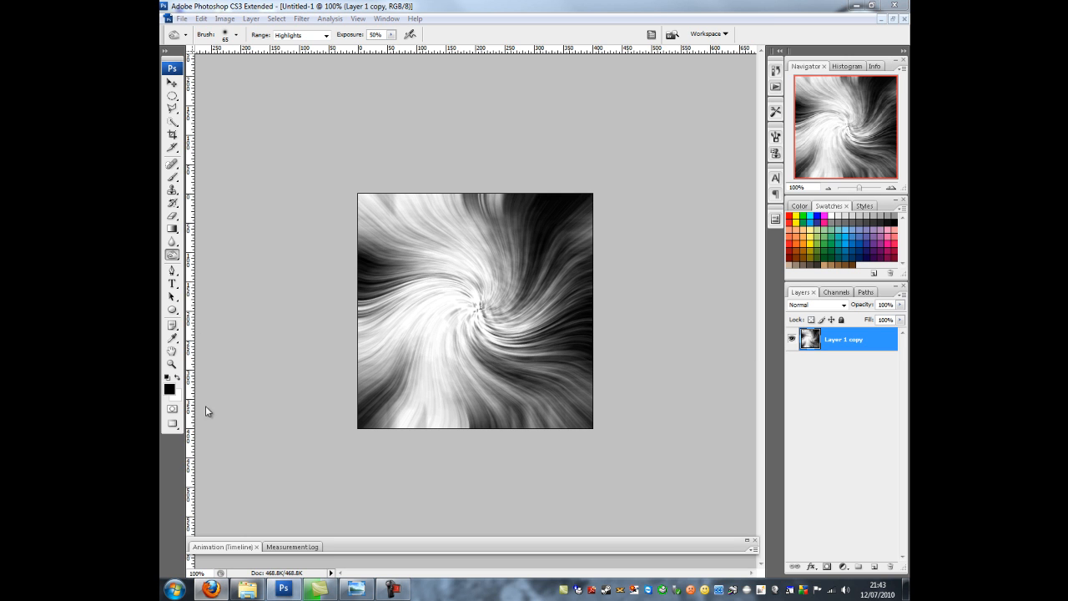
Duplicate the merged layer and apply the Twirl distortion to the duplicate with an angle of -200°.
{"action": "left_click", "coordinate": [848, 337]}
{"action": "left_click_drag", "start_coordinate": [838, 342], "coordinate": [874, 567]}
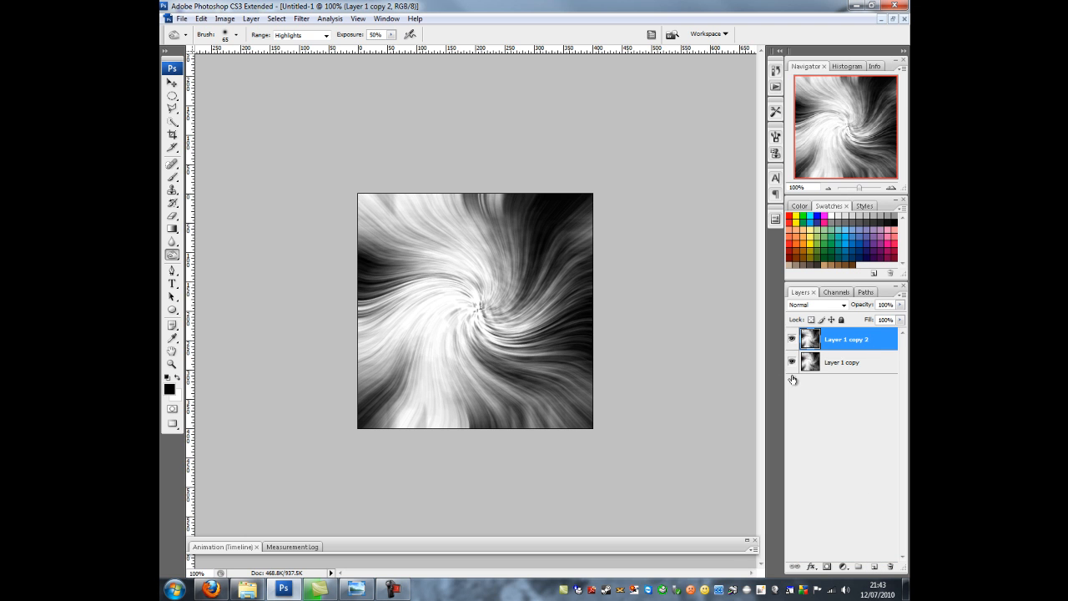
{"action": "left_click", "coordinate": [301, 18]}
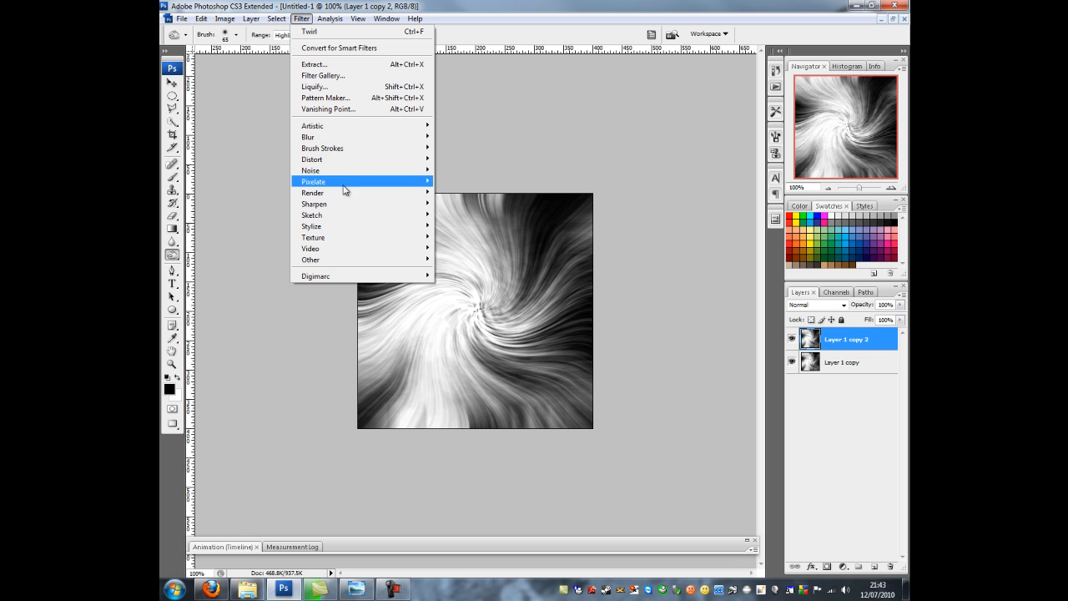
{"action": "mouse_move", "coordinate": [343, 161]}
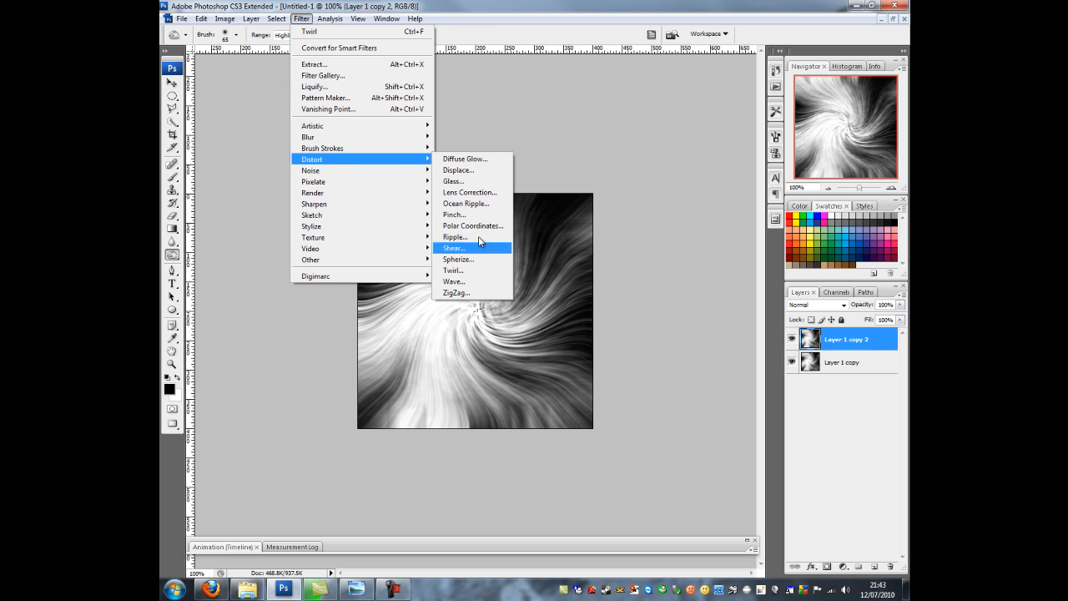
{"action": "left_click", "coordinate": [461, 272]}
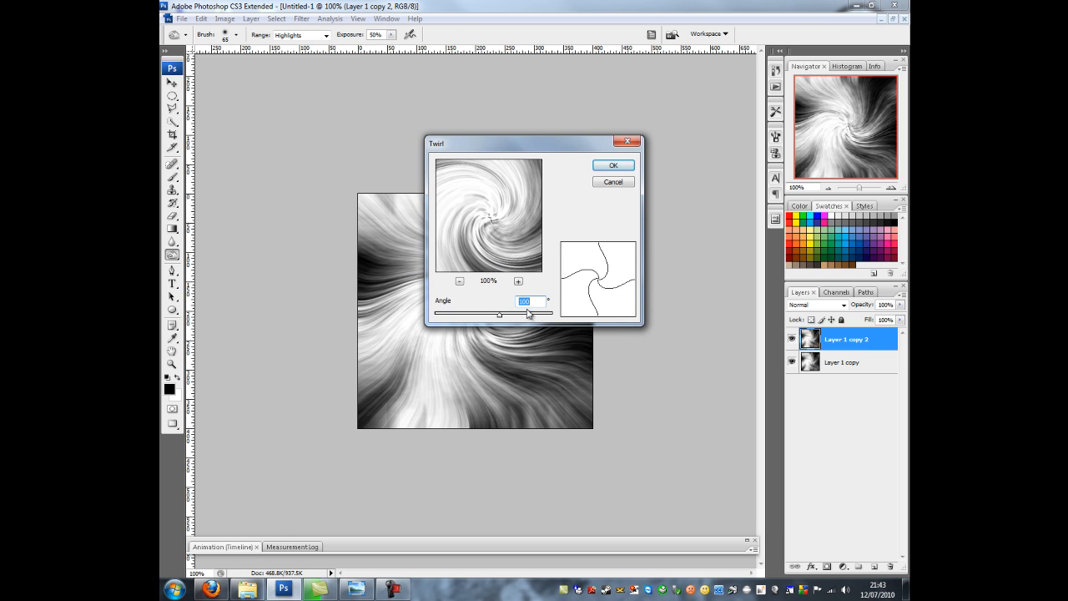
{"action": "type", "text": "-200"}
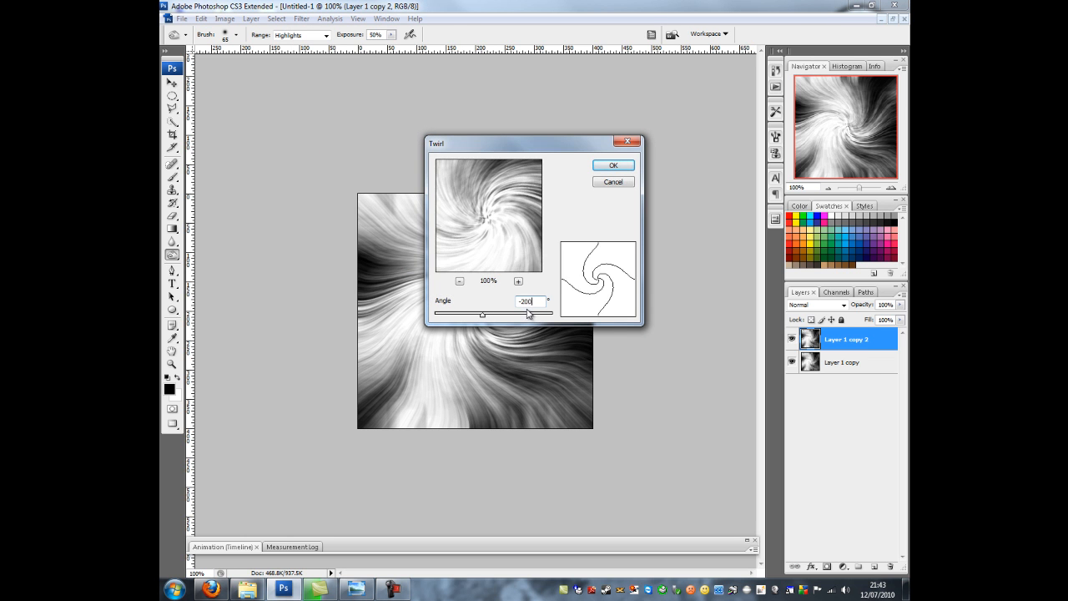
{"action": "key", "text": "Return"}
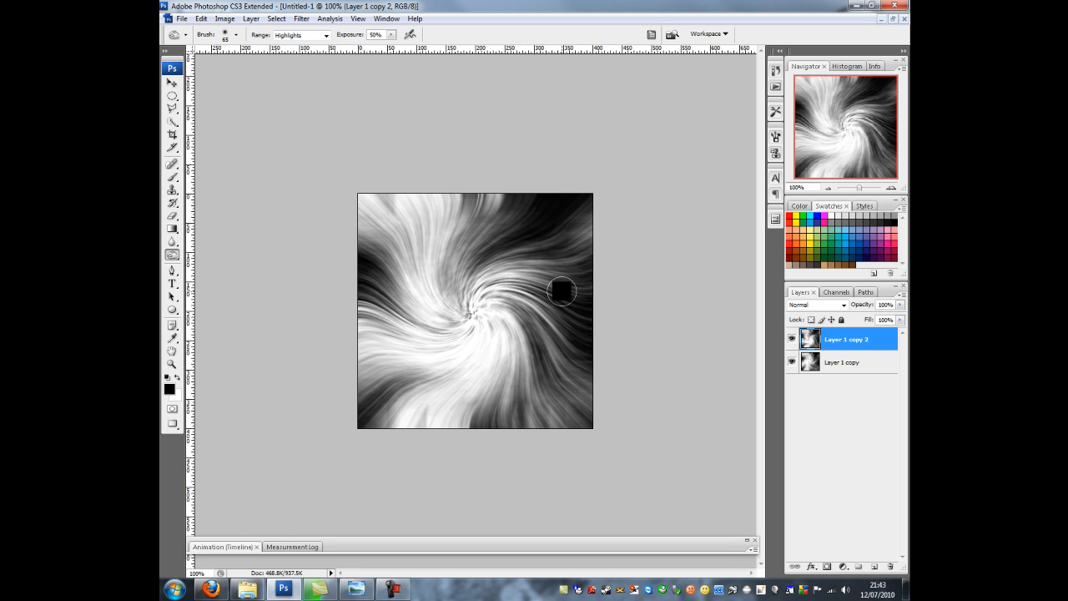
Set the twirled duplicate's blend mode to Lighten and merge it with the layer below.
{"action": "left_click", "coordinate": [843, 304]}
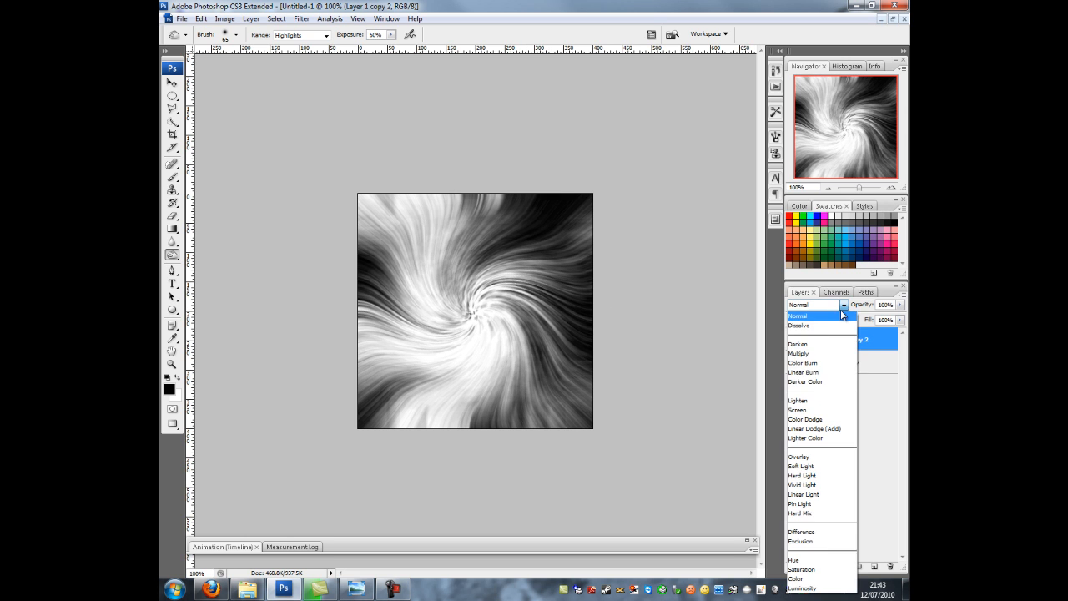
{"action": "left_click", "coordinate": [803, 401]}
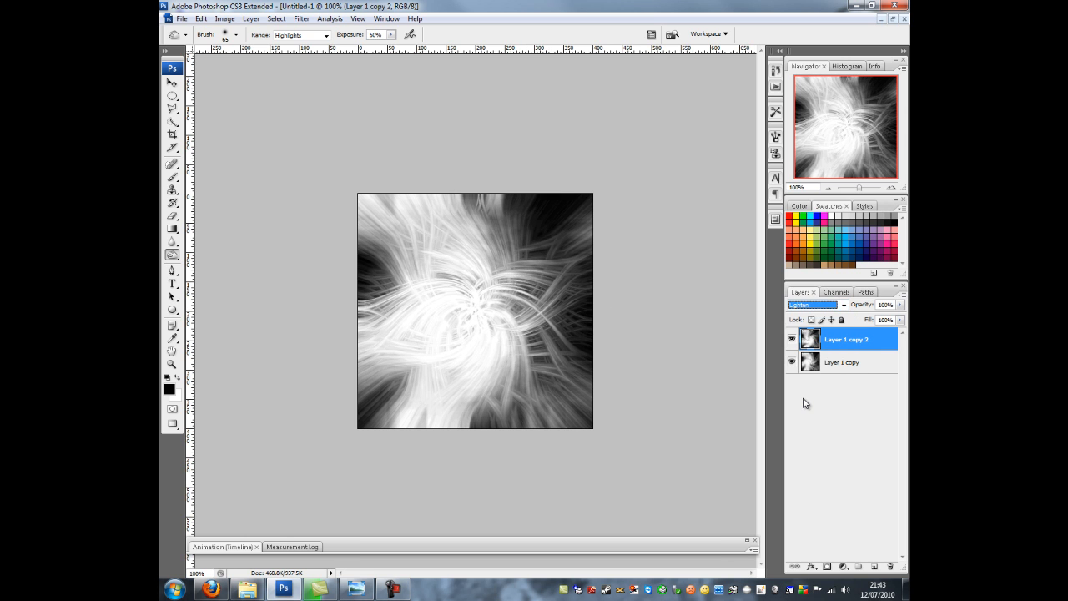
{"action": "left_click", "coordinate": [844, 364], "text": "shift"}
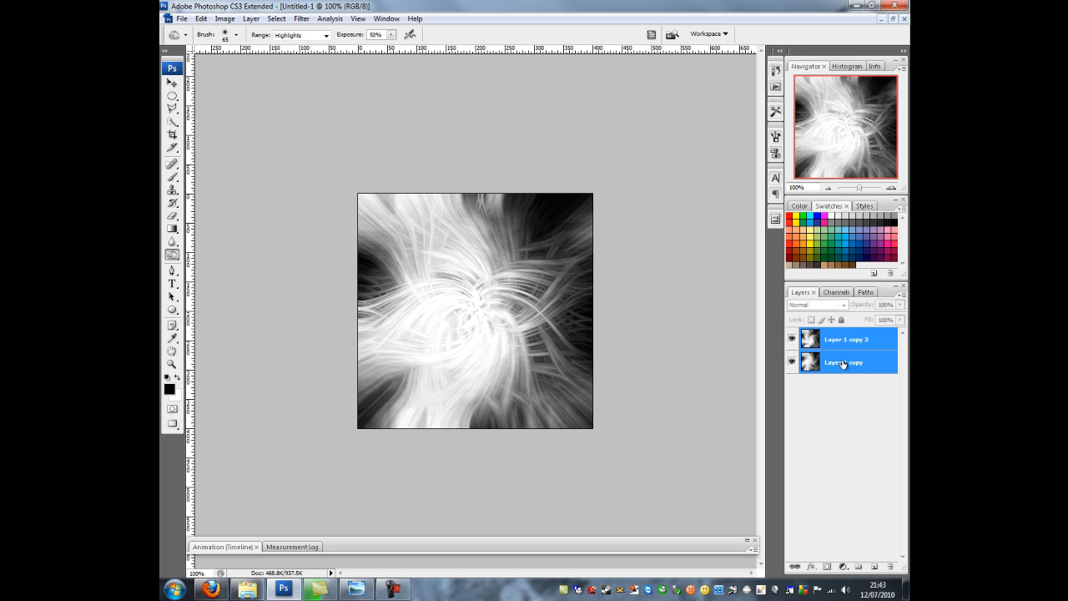
{"action": "key", "text": "ctrl+e"}
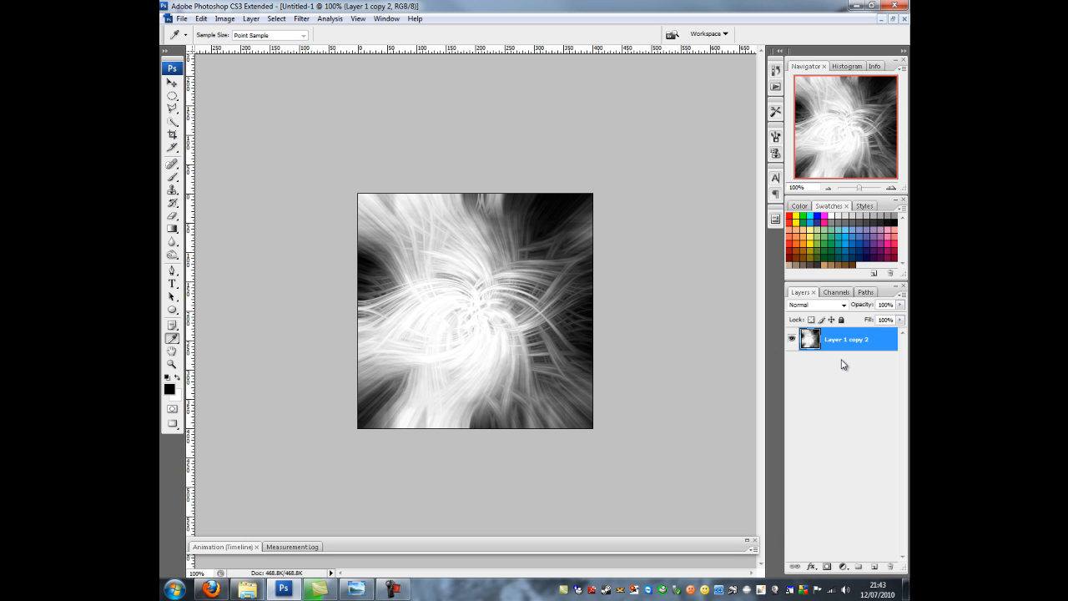
Colorize the merged vortex layer red with Hue/Saturation, using hue 0, saturation 100 and lightness 0.
{"action": "key", "text": "ctrl+u"}
{"action": "left_click", "coordinate": [776, 209]}
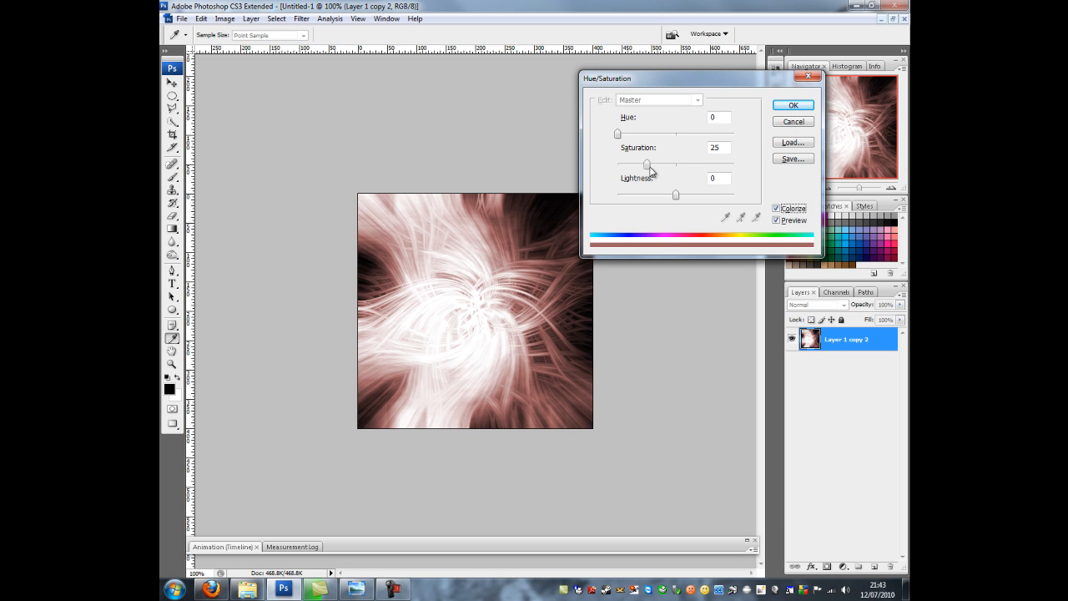
{"action": "left_click_drag", "start_coordinate": [649, 171], "coordinate": [747, 177]}
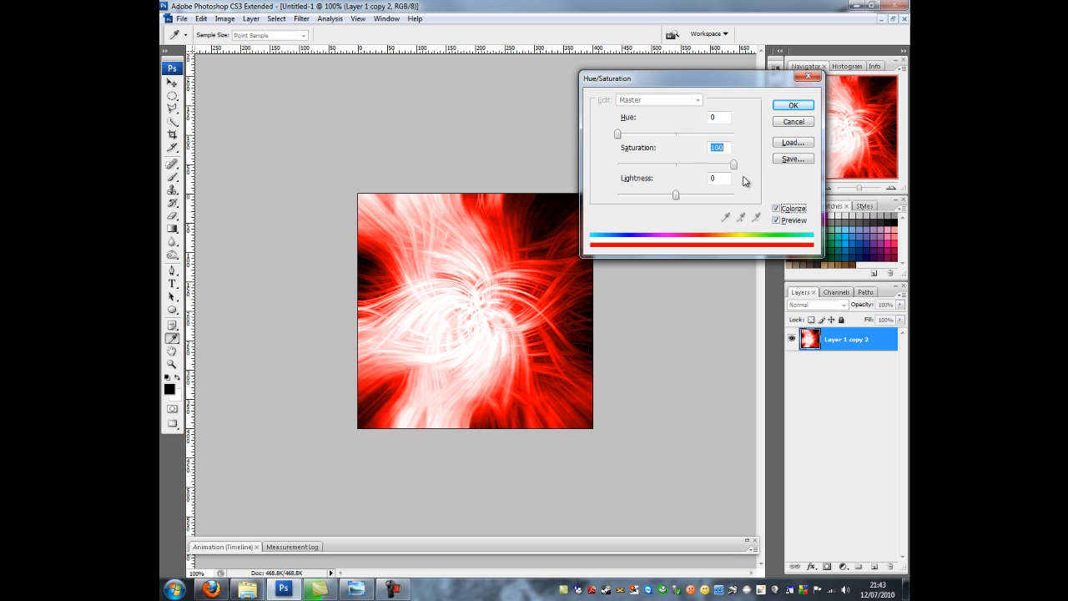
{"action": "left_click_drag", "start_coordinate": [676, 198], "coordinate": [673, 200]}
{"action": "left_click_drag", "start_coordinate": [615, 141], "coordinate": [615, 142]}
{"action": "left_click", "coordinate": [793, 106]}
Apply Hue/Saturation to the vortex layer again with Colorize enabled, hue 0 and saturation 94.
{"action": "key", "text": "ctrl+u"}
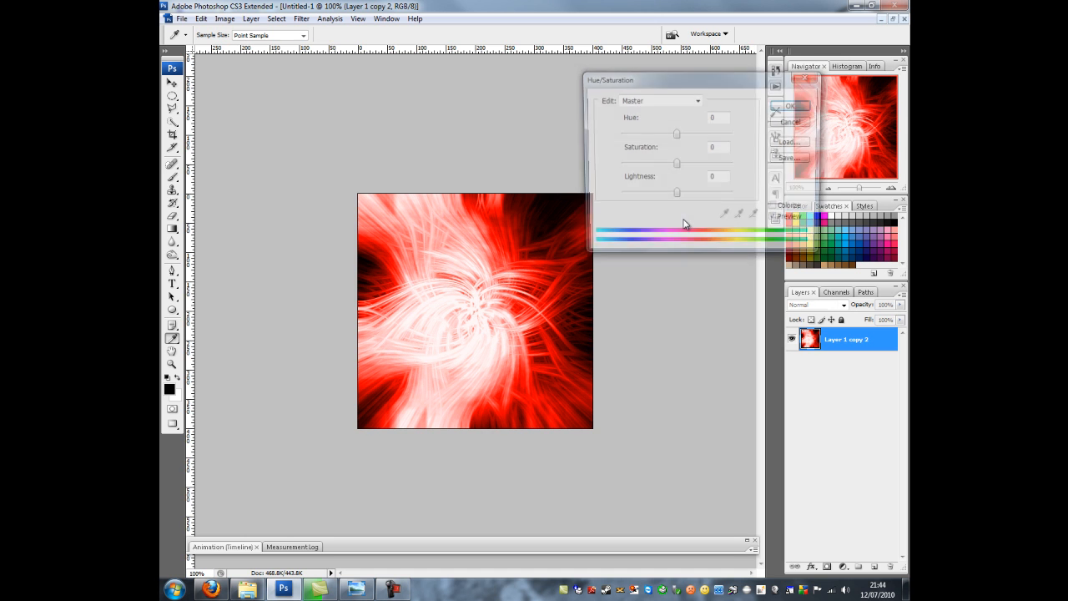
{"action": "left_click_drag", "start_coordinate": [677, 166], "coordinate": [719, 168]}
{"action": "left_click_drag", "start_coordinate": [674, 134], "coordinate": [727, 165]}
{"action": "left_click", "coordinate": [776, 208]}
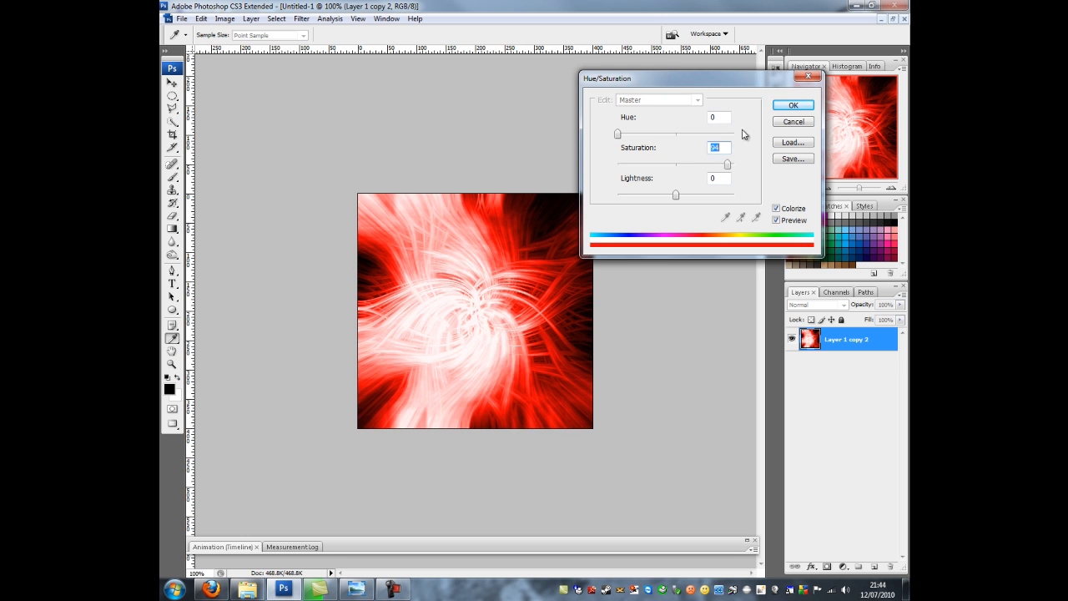
{"action": "left_click", "coordinate": [793, 106]}
{"action": "key", "text": "o"}
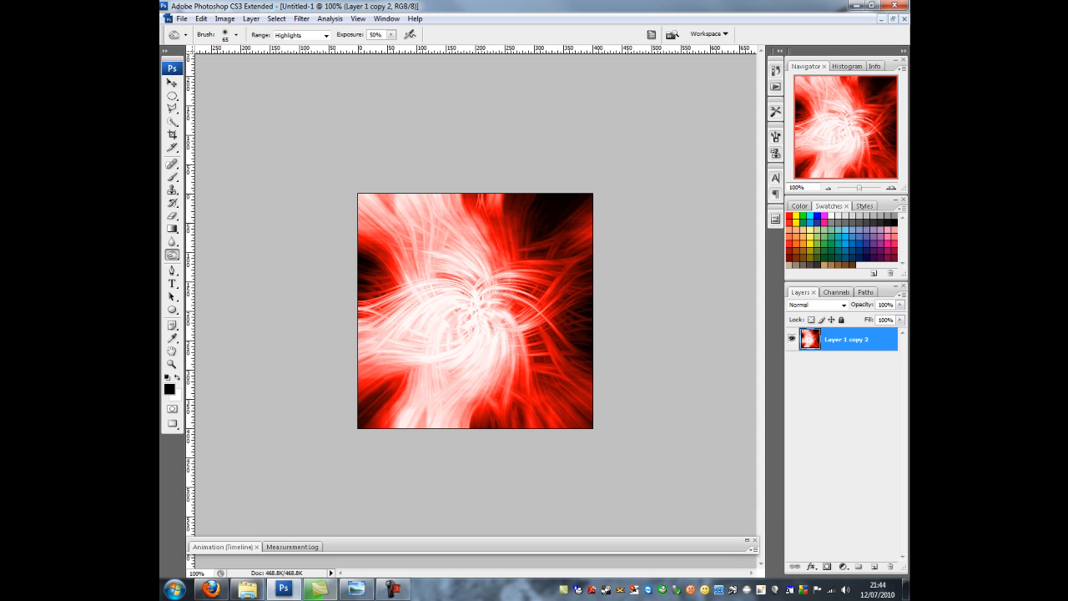
Switch to Windows Photo Viewer to view the Vortex Spin and Supernova sample images, and return to Photoshop.
{"action": "left_click", "coordinate": [356, 589]}
{"action": "left_click", "coordinate": [499, 506]}
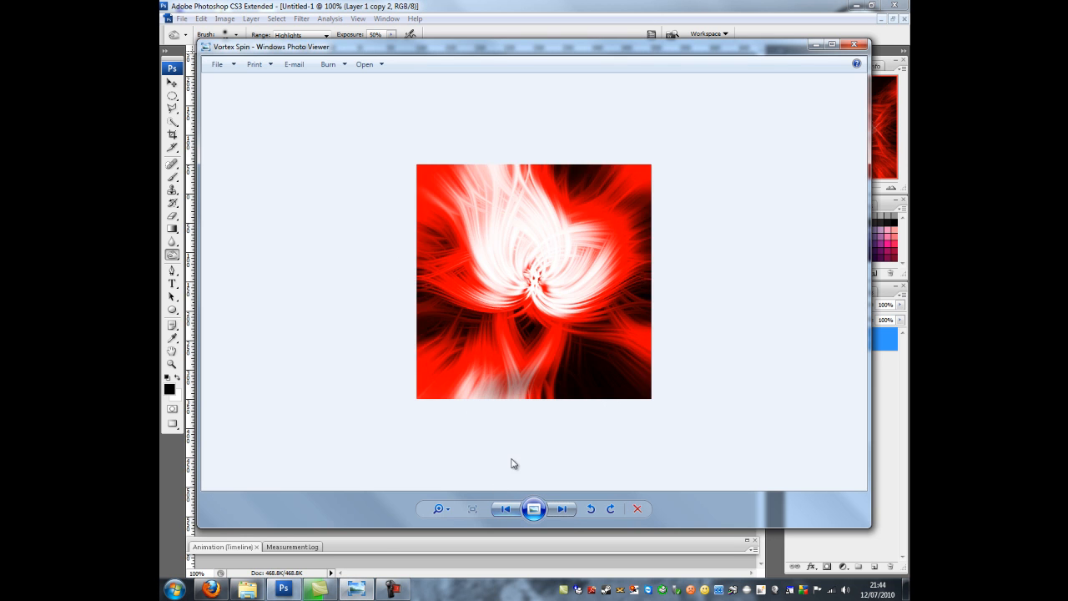
{"action": "left_click", "coordinate": [564, 509]}
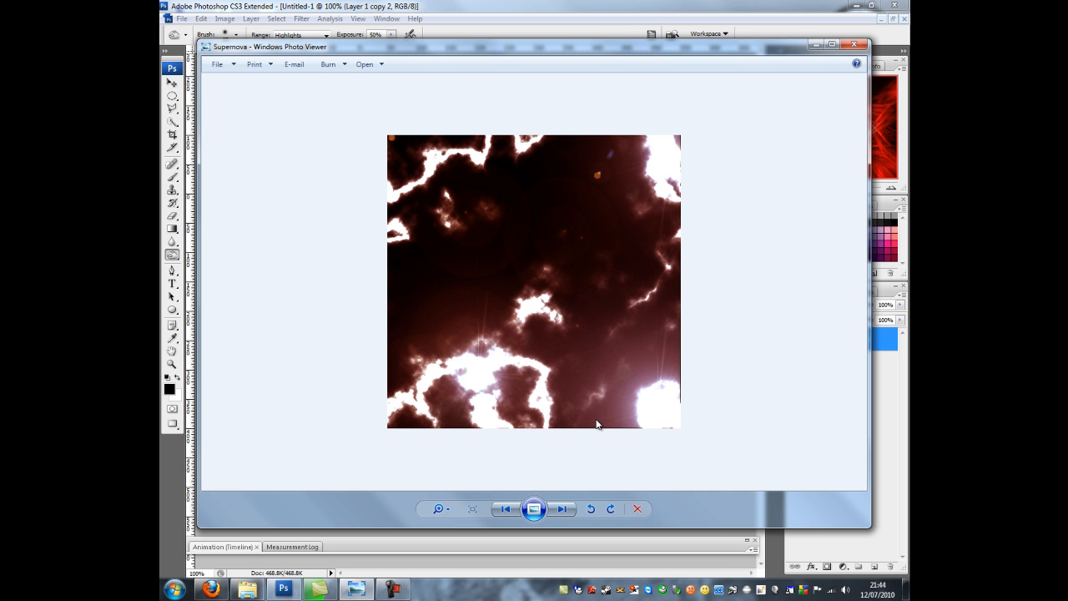
{"action": "left_click", "coordinate": [713, 535]}
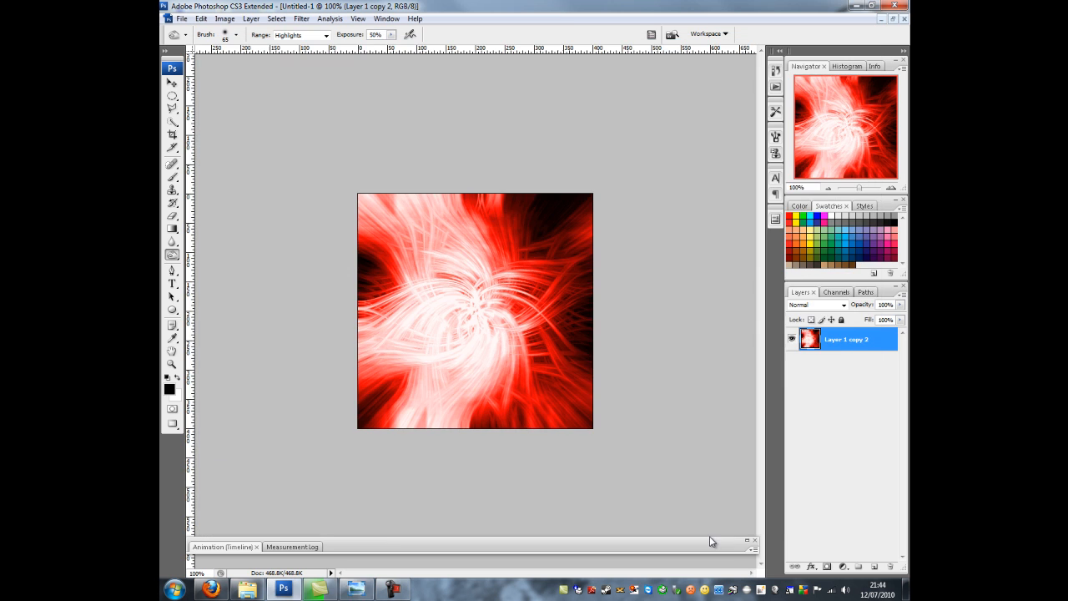
Create a new transparent document 500 x 500 pixels in size.
{"action": "left_click", "coordinate": [181, 18]}
{"action": "left_click", "coordinate": [194, 31]}
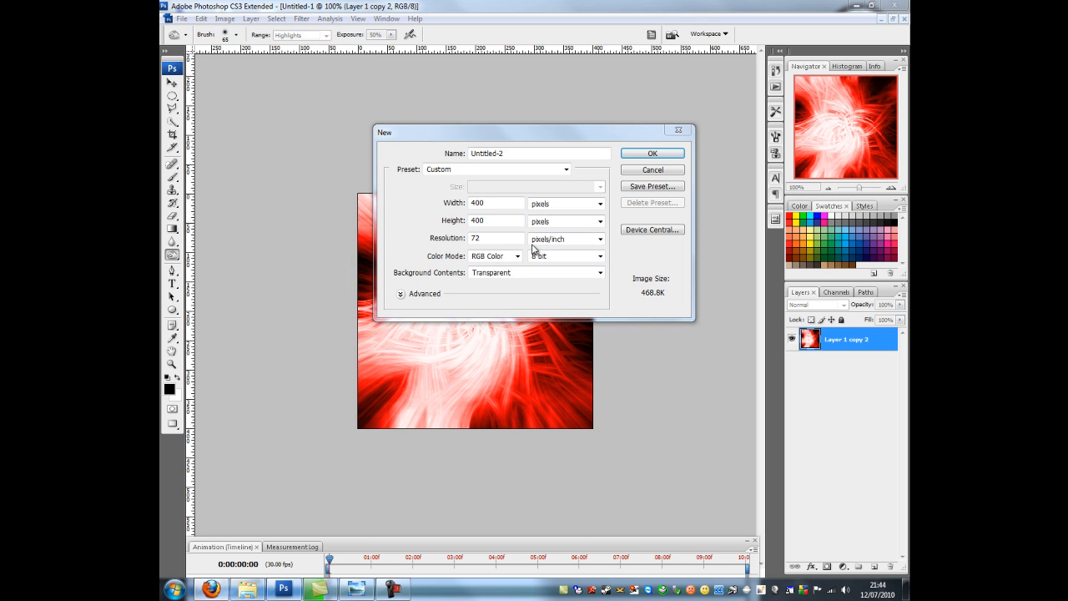
{"action": "left_click_drag", "start_coordinate": [492, 203], "coordinate": [426, 207]}
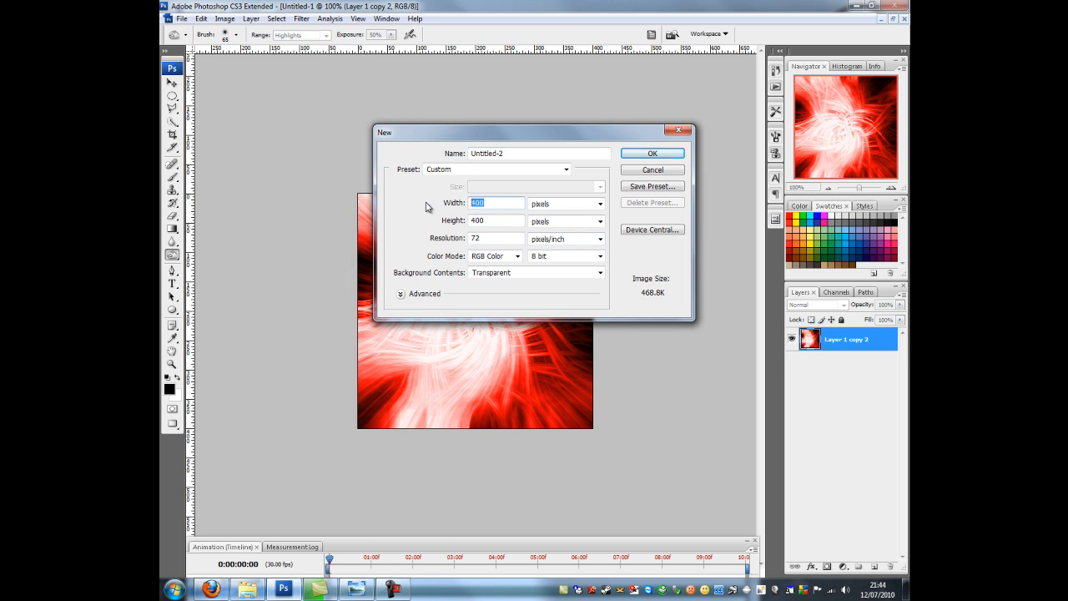
{"action": "type", "text": "500"}
{"action": "left_click_drag", "start_coordinate": [498, 221], "coordinate": [440, 220]}
{"action": "type", "text": "500"}
{"action": "left_click", "coordinate": [655, 156]}
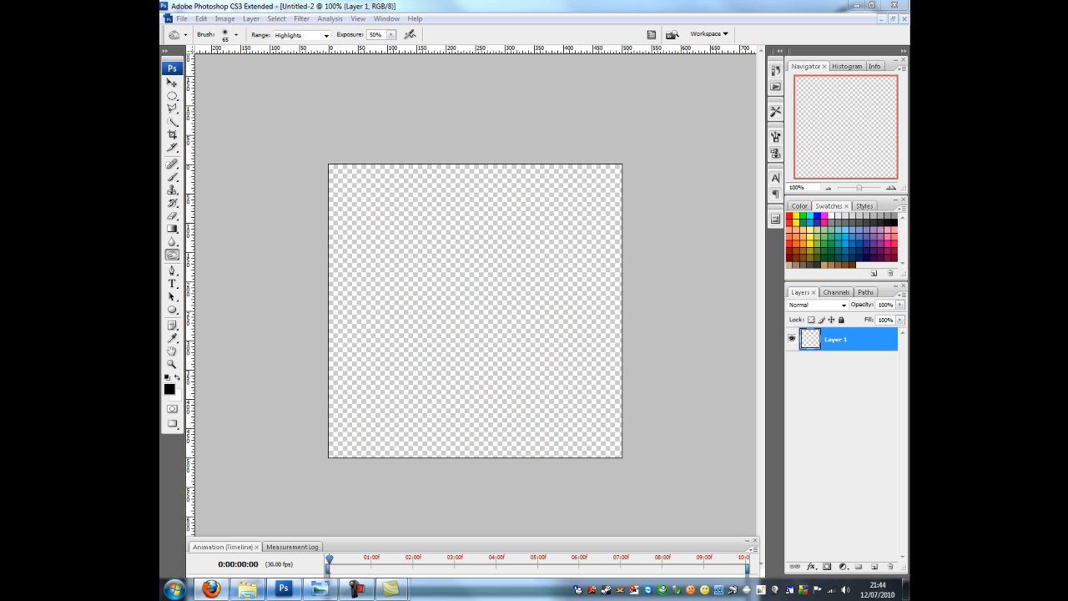
Render black and white Clouds on Layer 1 of the new document.
{"action": "left_click", "coordinate": [303, 19]}
{"action": "mouse_move", "coordinate": [364, 200]}
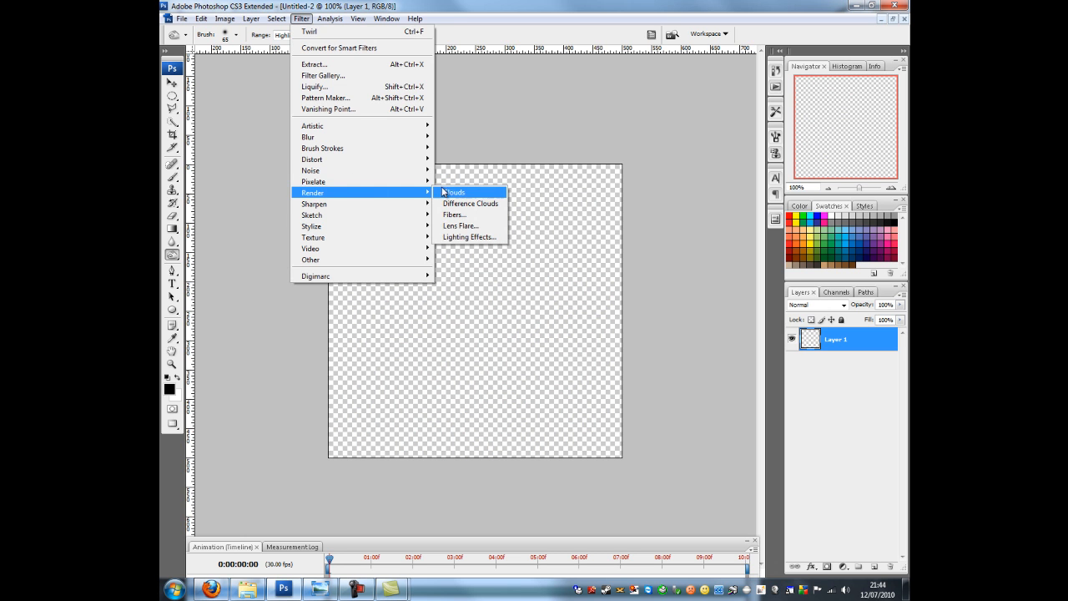
{"action": "left_click", "coordinate": [457, 194]}
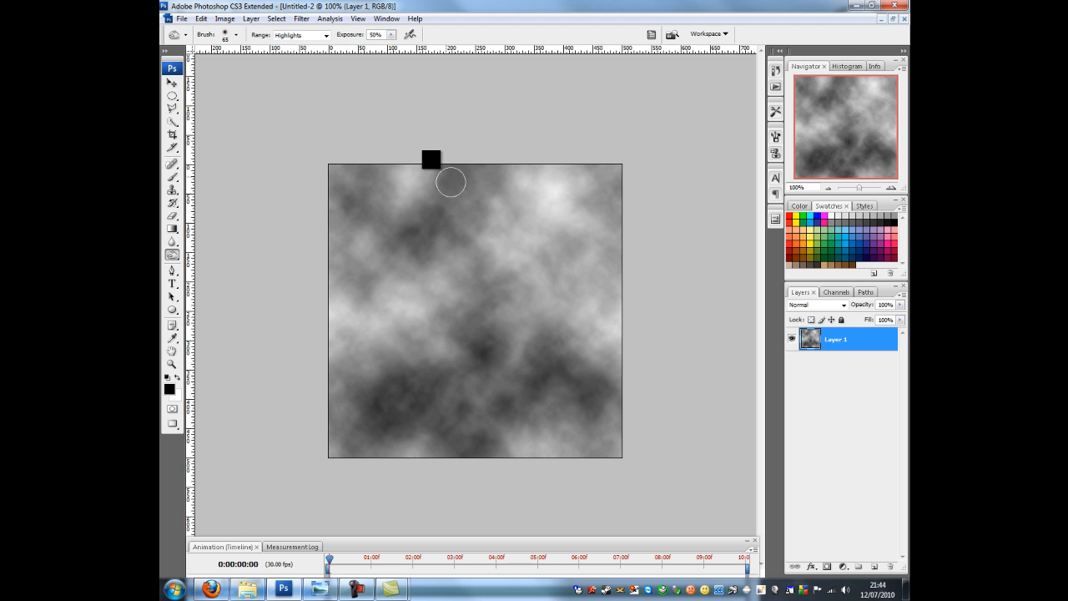
Apply the Difference Clouds filter to Layer 1 once, undoing a trial repeat of the filter.
{"action": "left_click", "coordinate": [301, 19]}
{"action": "mouse_move", "coordinate": [342, 196]}
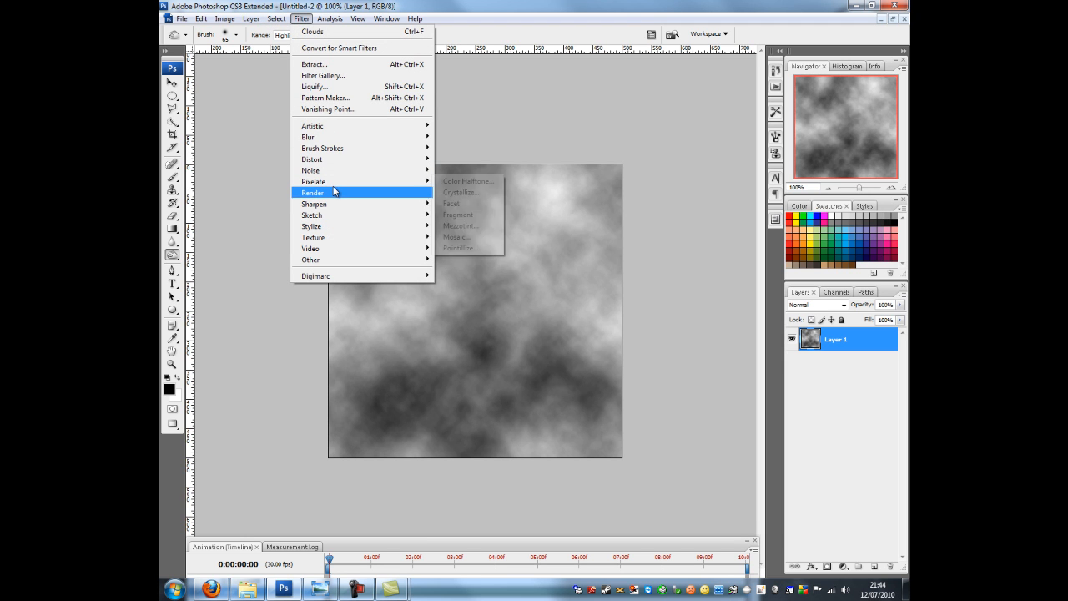
{"action": "left_click", "coordinate": [471, 205]}
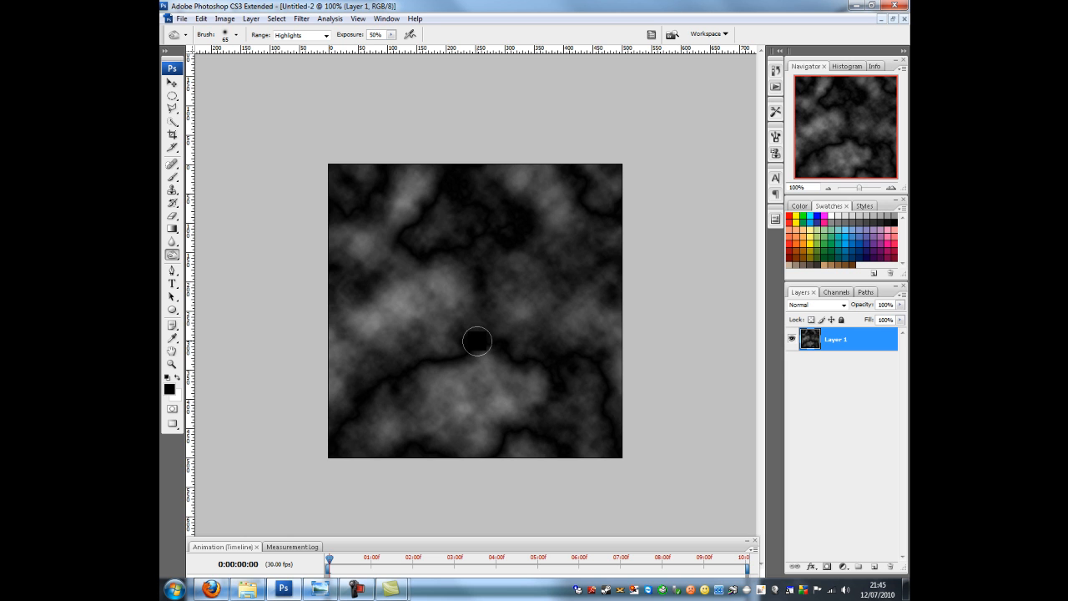
{"action": "key", "text": "ctrl+f"}
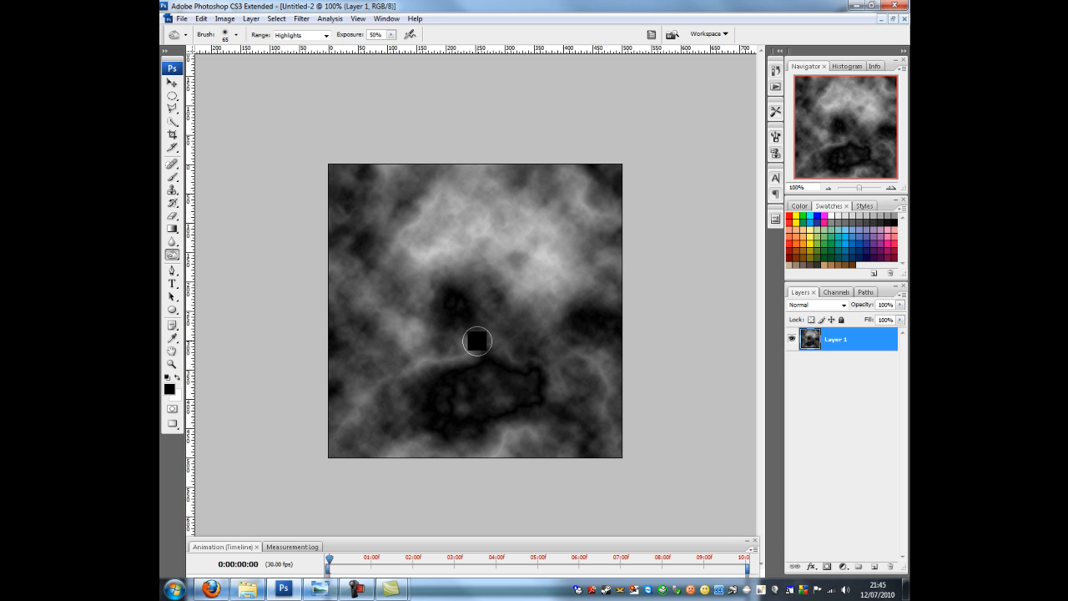
{"action": "key", "text": "ctrl+f"}
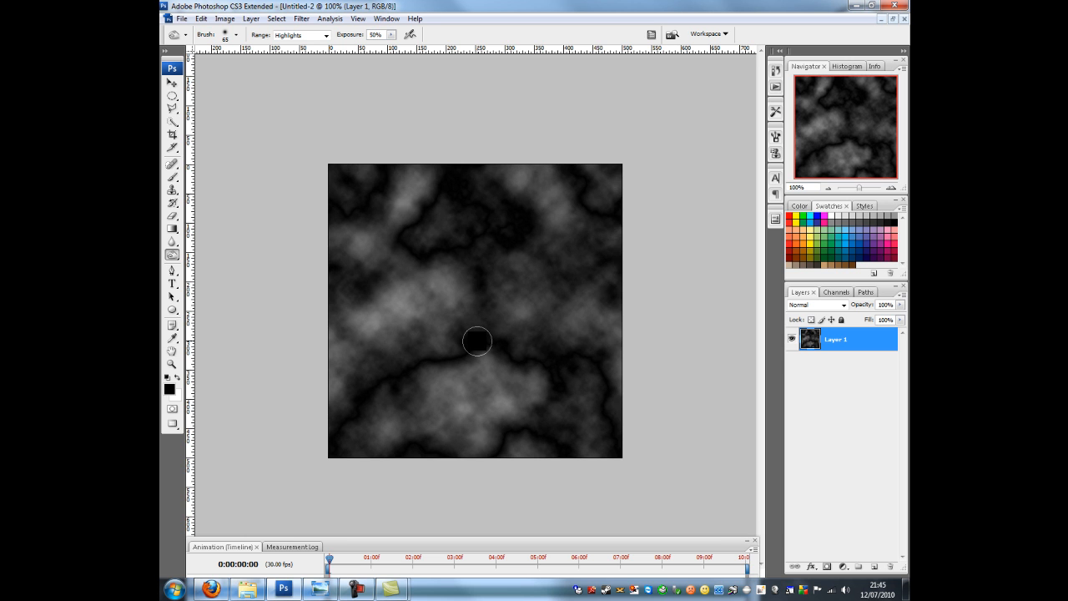
Invert the tones of the difference clouds on Layer 1.
{"action": "left_click", "coordinate": [227, 18]}
{"action": "mouse_move", "coordinate": [250, 49]}
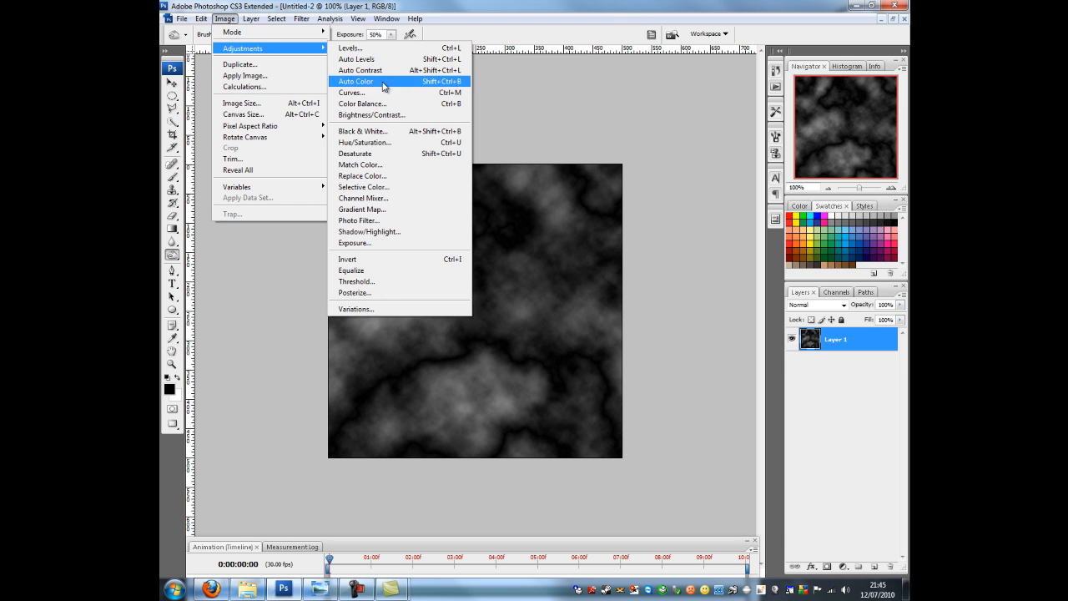
{"action": "left_click", "coordinate": [373, 260]}
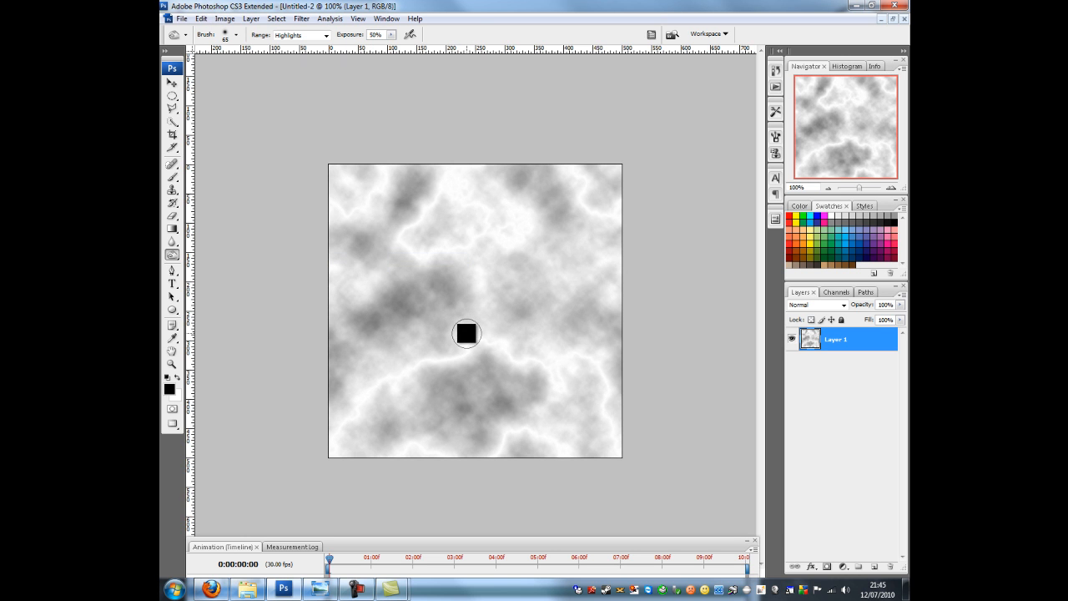
Darken Layer 1 with a Levels adjustment, setting the midtone input level to 0.10.
{"action": "left_click", "coordinate": [224, 18]}
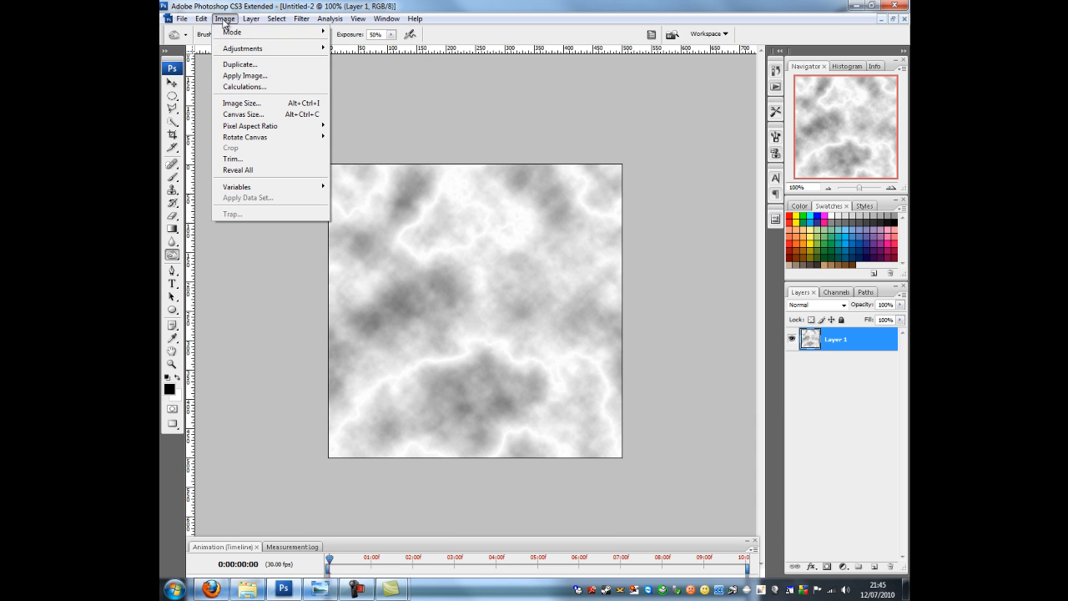
{"action": "mouse_move", "coordinate": [308, 50]}
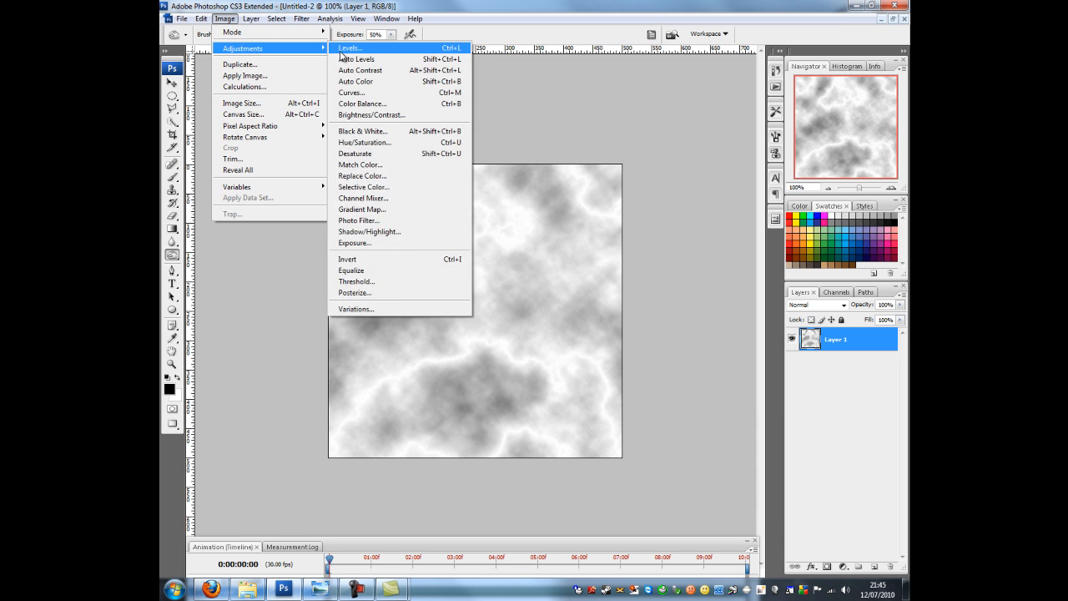
{"action": "left_click", "coordinate": [343, 52]}
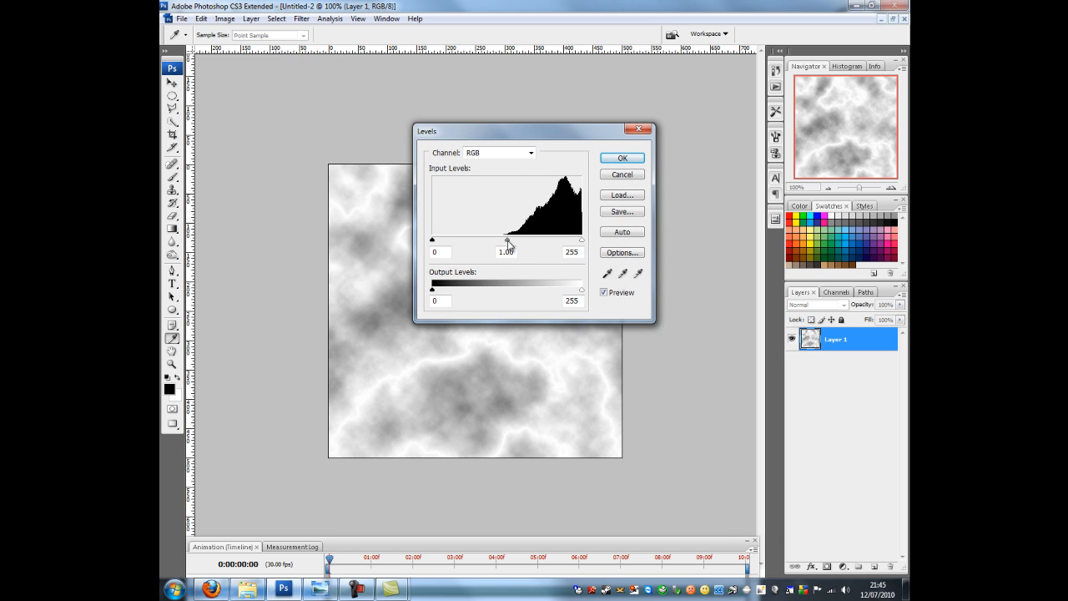
{"action": "left_click_drag", "start_coordinate": [509, 244], "coordinate": [583, 242]}
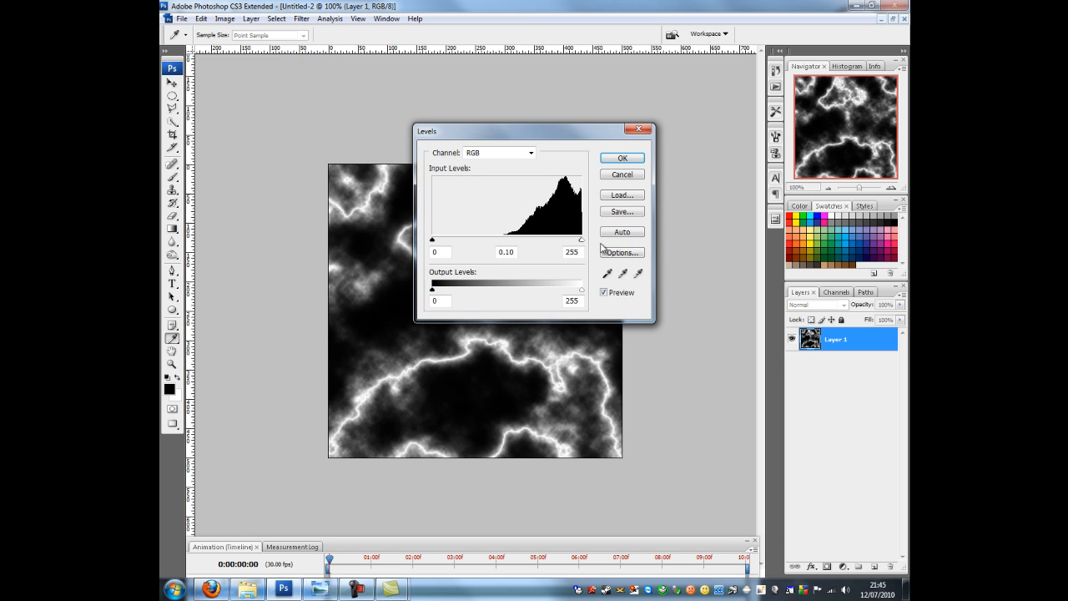
{"action": "left_click_drag", "start_coordinate": [526, 142], "coordinate": [682, 86]}
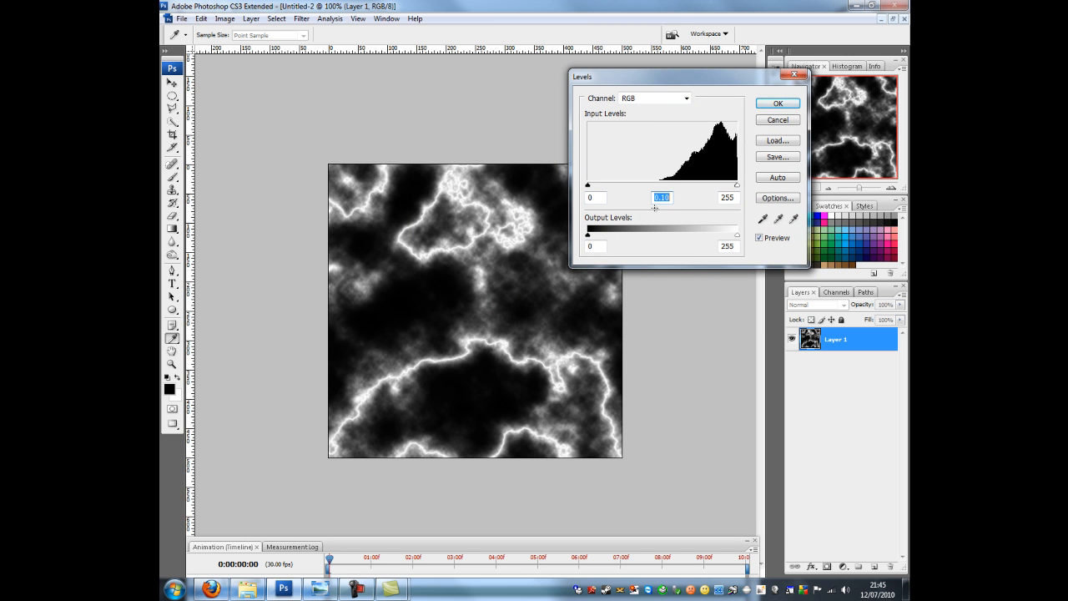
{"action": "left_click", "coordinate": [777, 103]}
{"action": "key", "text": "o"}
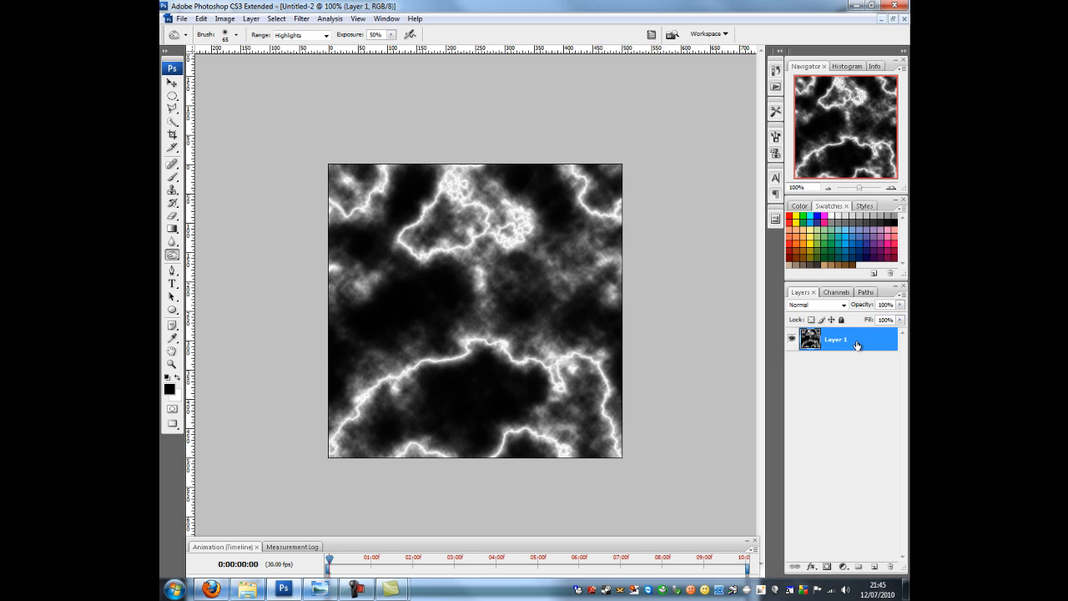
Duplicate Layer 1, set the copy's blend mode to Color Dodge, and deselect the layers.
{"action": "left_click_drag", "start_coordinate": [857, 345], "coordinate": [874, 567]}
{"action": "left_click", "coordinate": [830, 307]}
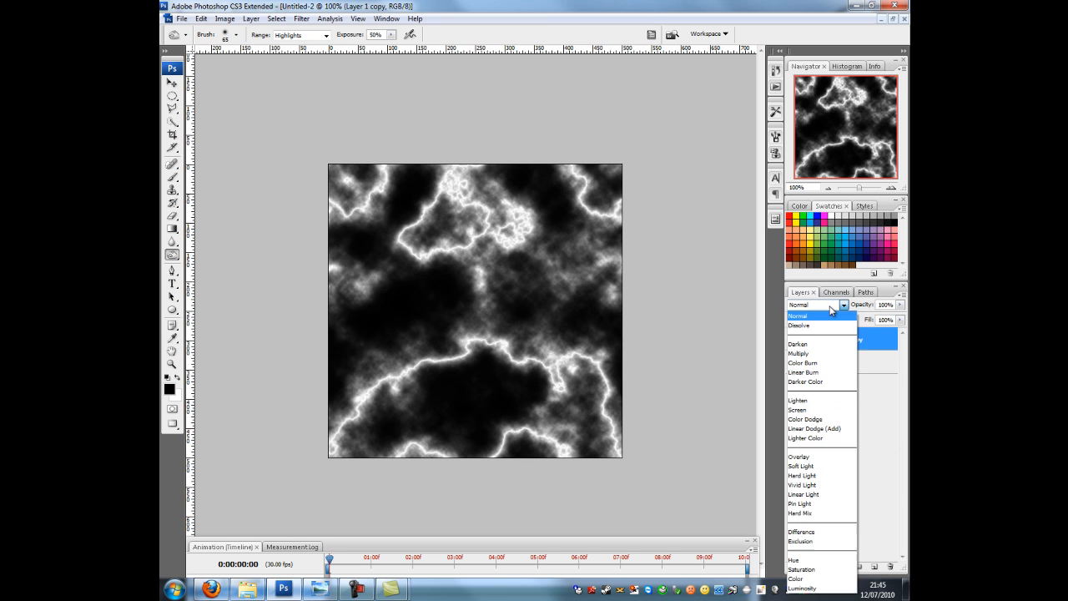
{"action": "left_click", "coordinate": [815, 421]}
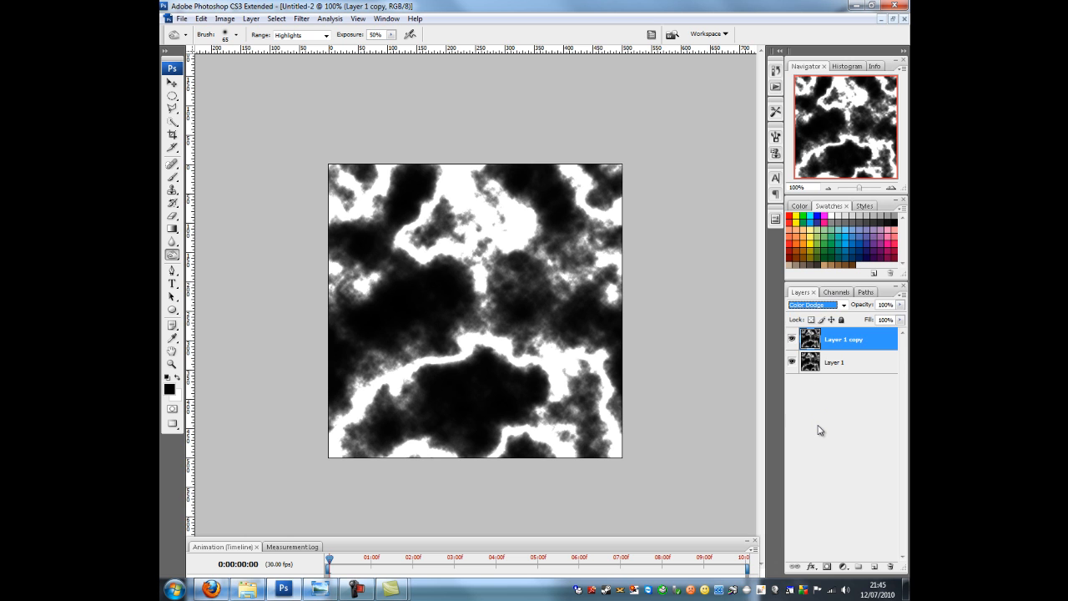
{"action": "left_click", "coordinate": [818, 427]}
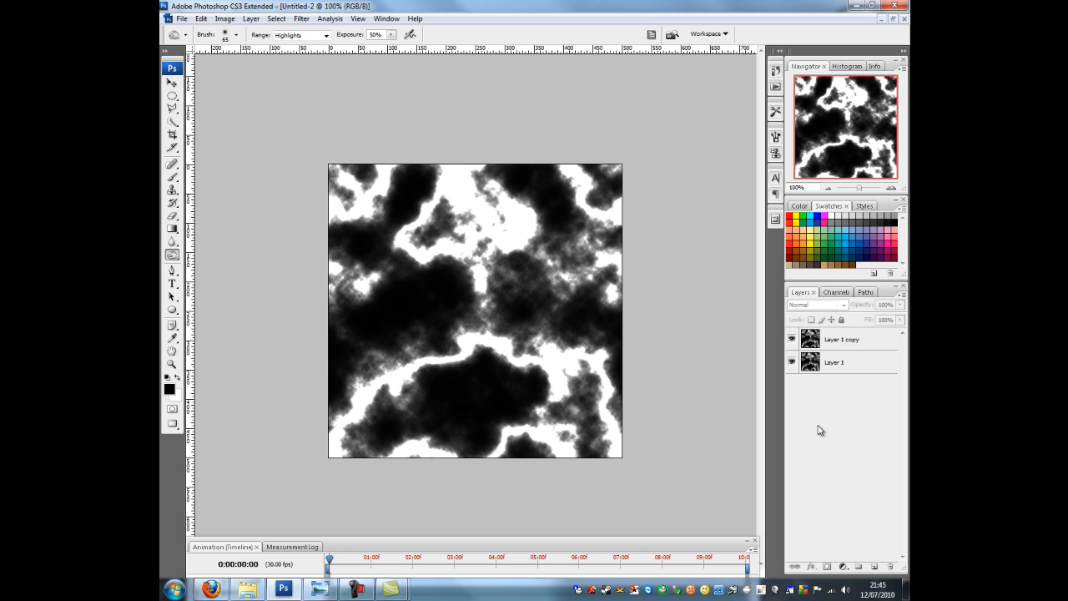
Add a new layer on top of the stack and fill it with dark red, #961212.
{"action": "key", "text": "ctrl+shift+n"}
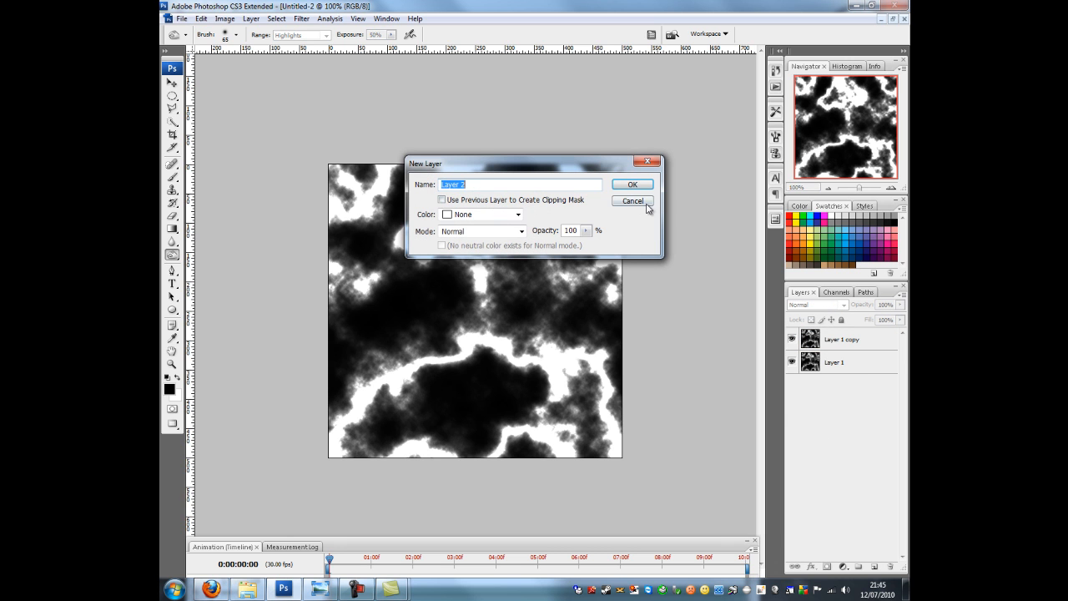
{"action": "left_click", "coordinate": [636, 186]}
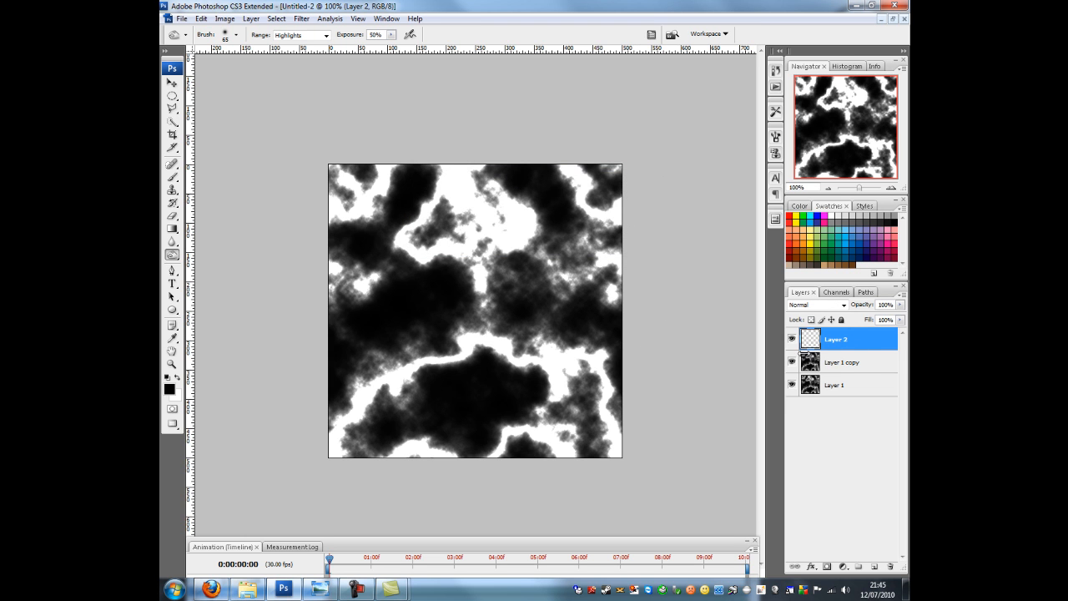
{"action": "key", "text": "i"}
{"action": "left_click", "coordinate": [171, 390]}
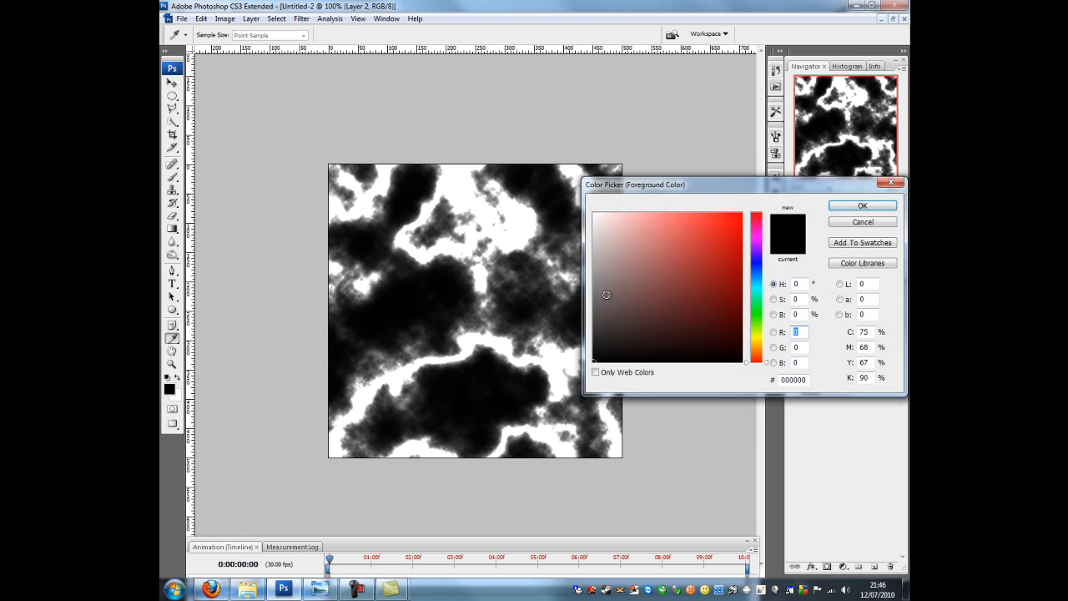
{"action": "left_click_drag", "start_coordinate": [738, 265], "coordinate": [725, 274]}
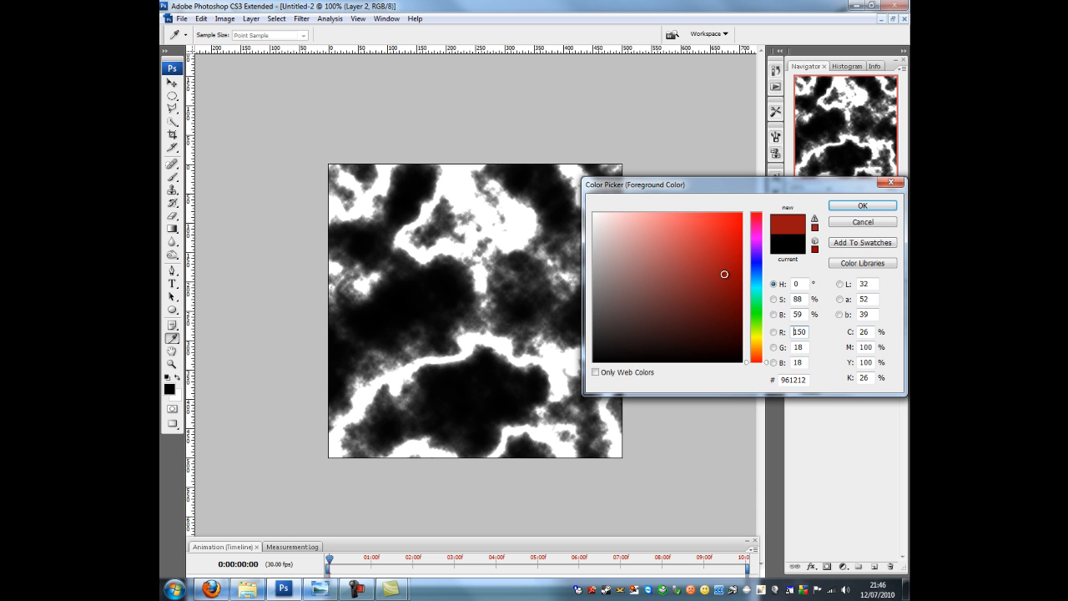
{"action": "left_click", "coordinate": [844, 205]}
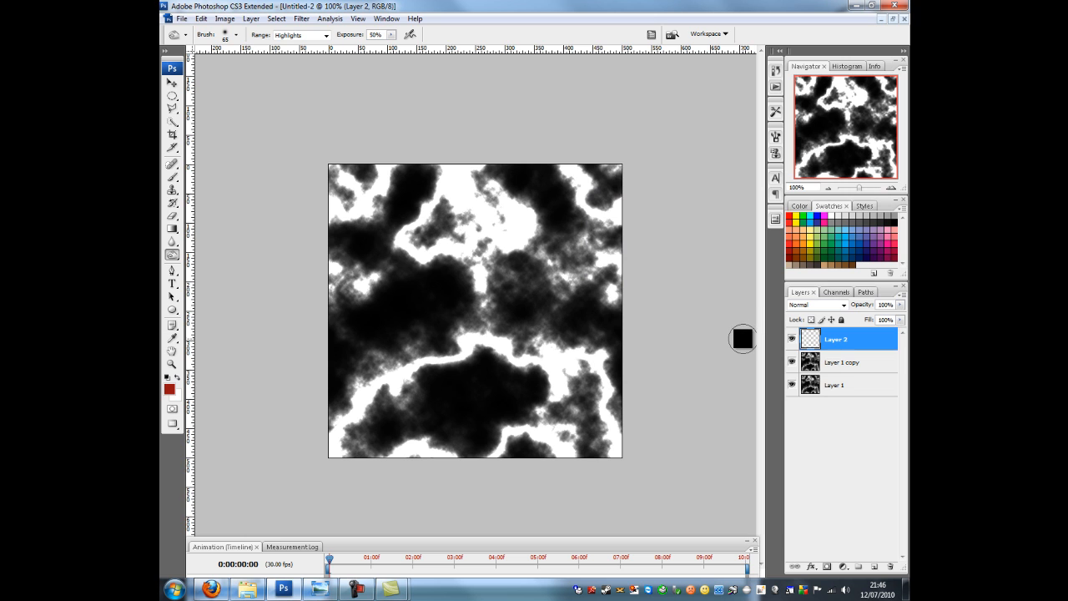
{"action": "key", "text": "alt+BackSpace"}
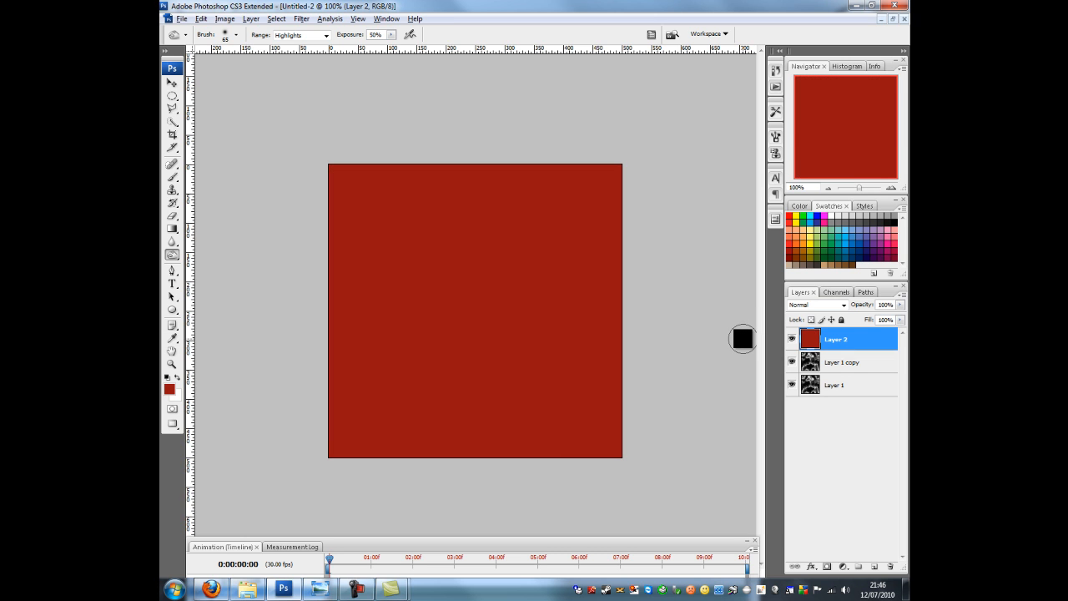
Set the red Layer 2's blend mode to Color Dodge and make Layer 1 the active layer.
{"action": "left_click", "coordinate": [812, 305]}
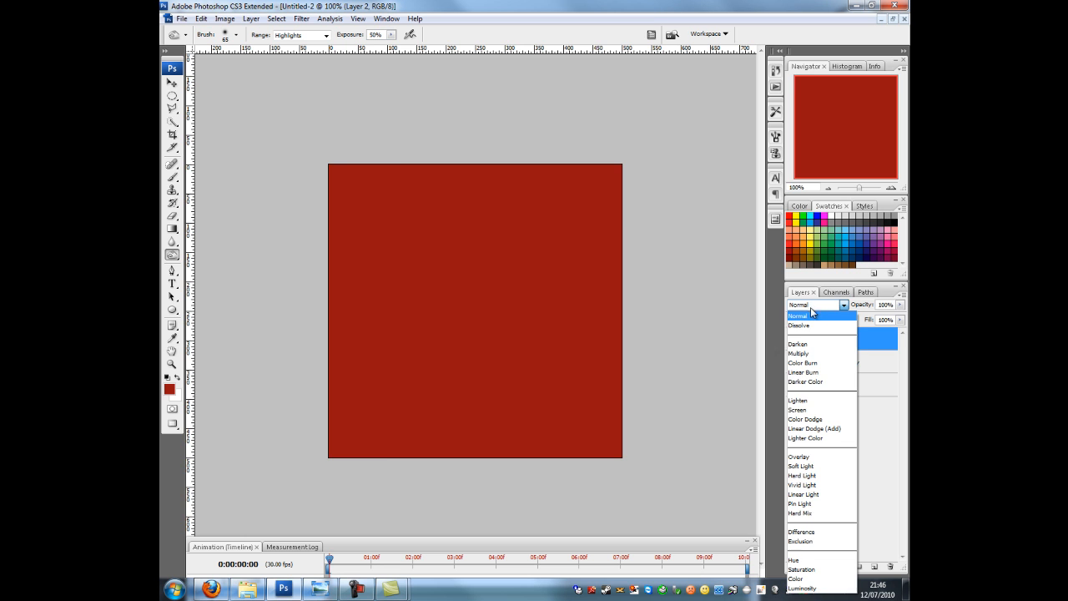
{"action": "left_click", "coordinate": [809, 418]}
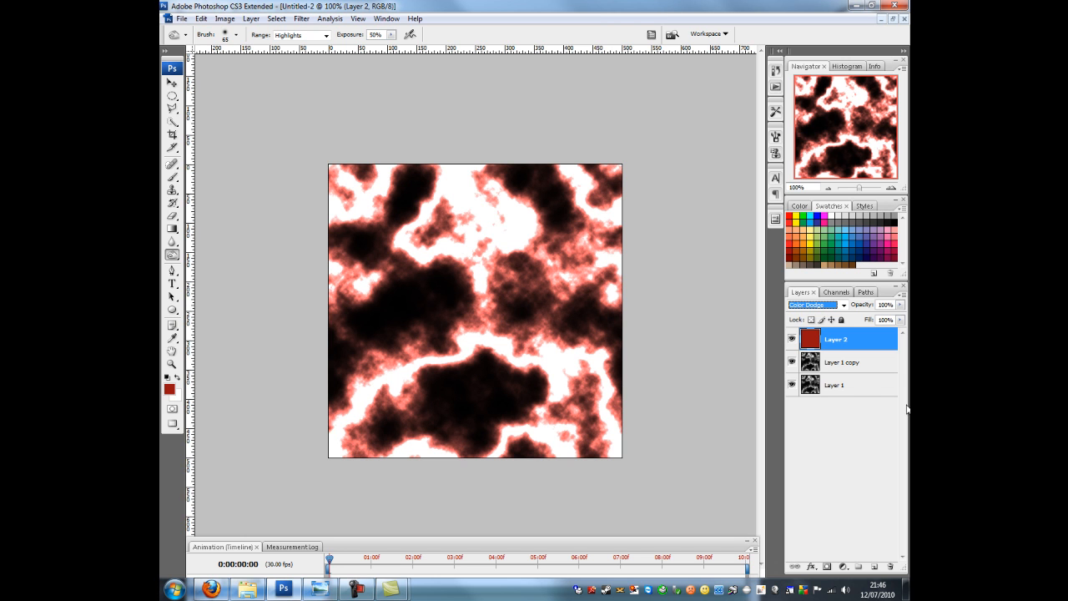
{"action": "left_click", "coordinate": [851, 394]}
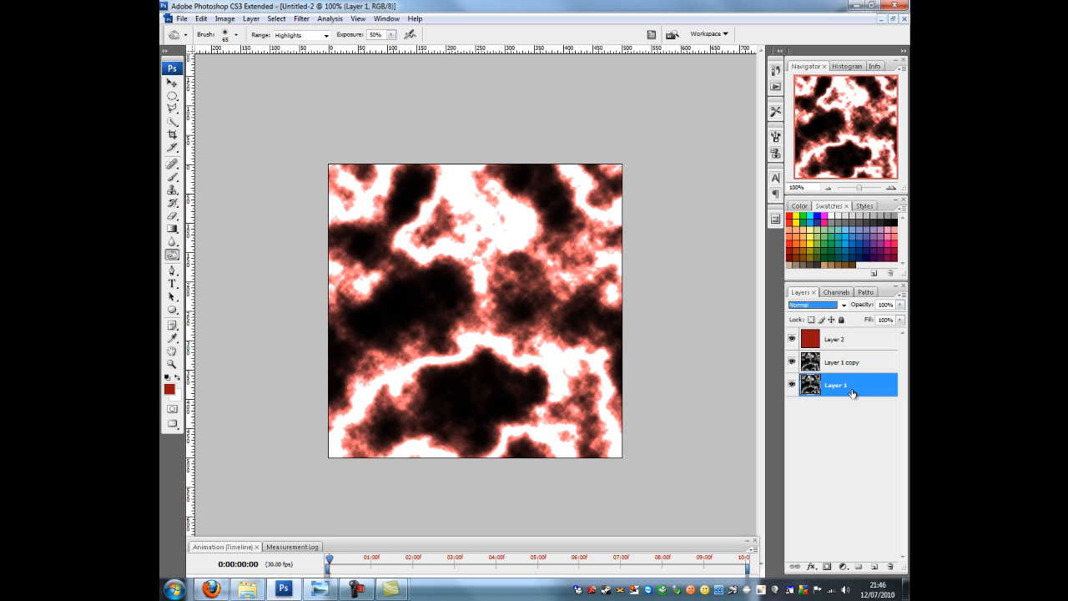
Render a 105mm Prime lens flare at 100% brightness on Layer 1, centred in the bright clouds at the image's upper right.
{"action": "left_click", "coordinate": [302, 19]}
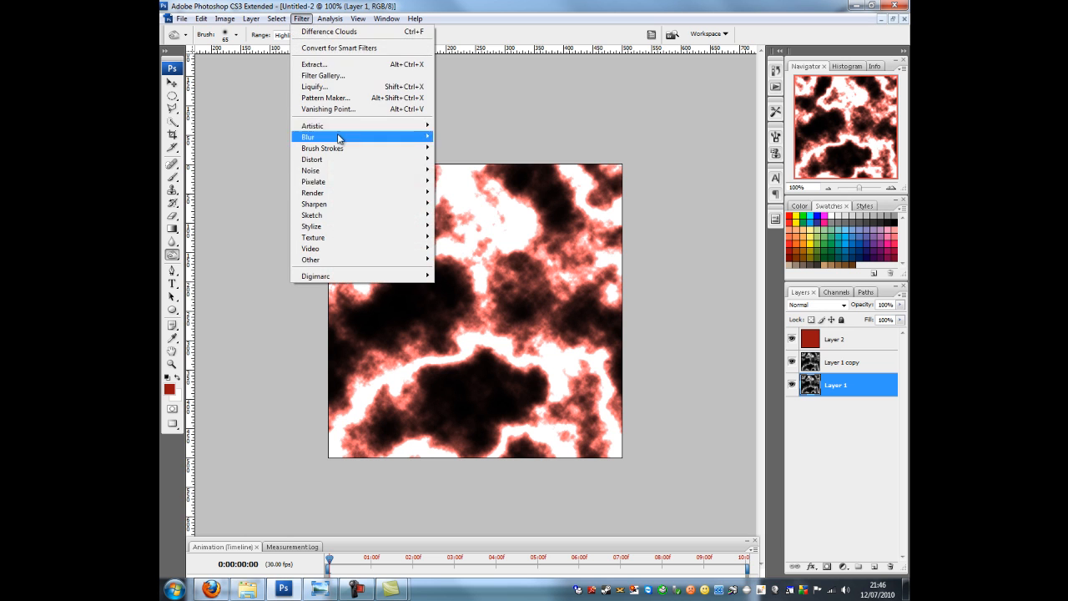
{"action": "mouse_move", "coordinate": [341, 193]}
{"action": "left_click", "coordinate": [471, 236]}
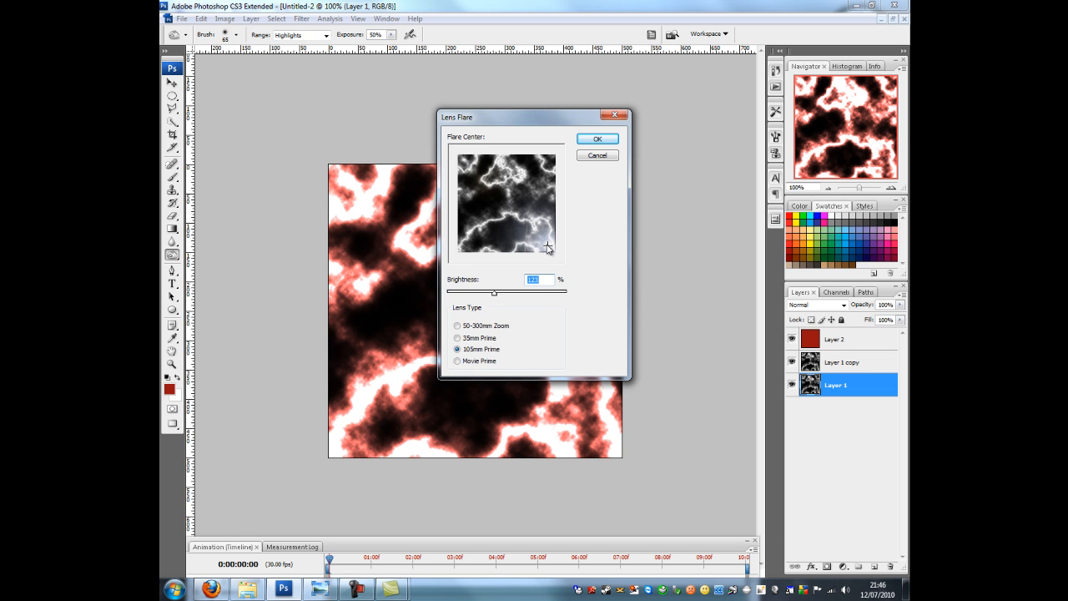
{"action": "left_click", "coordinate": [524, 175]}
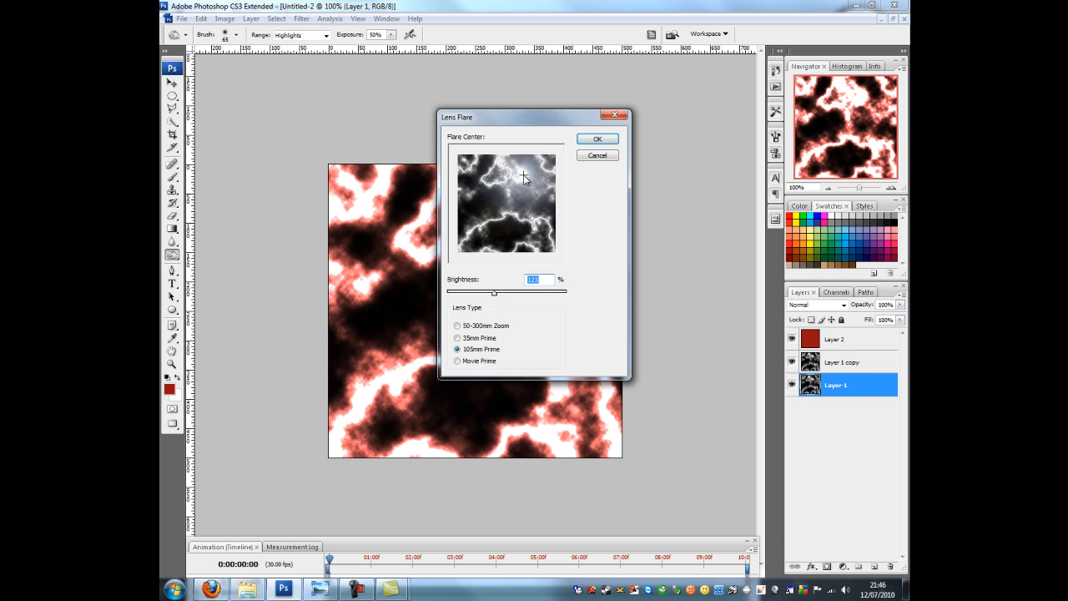
{"action": "left_click", "coordinate": [548, 280]}
{"action": "type", "text": "100"}
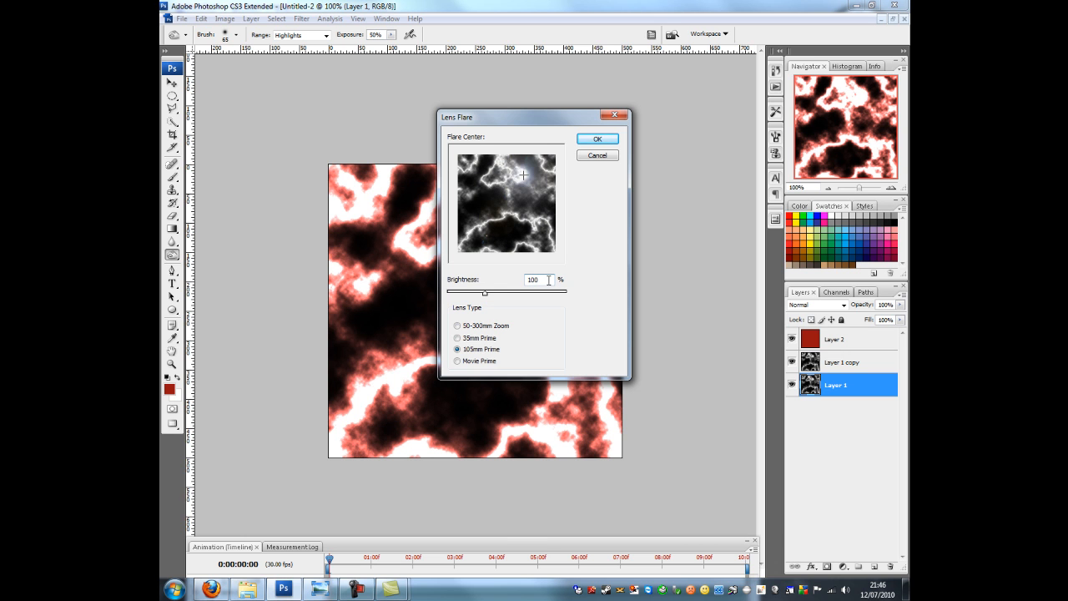
{"action": "key", "text": "Return"}
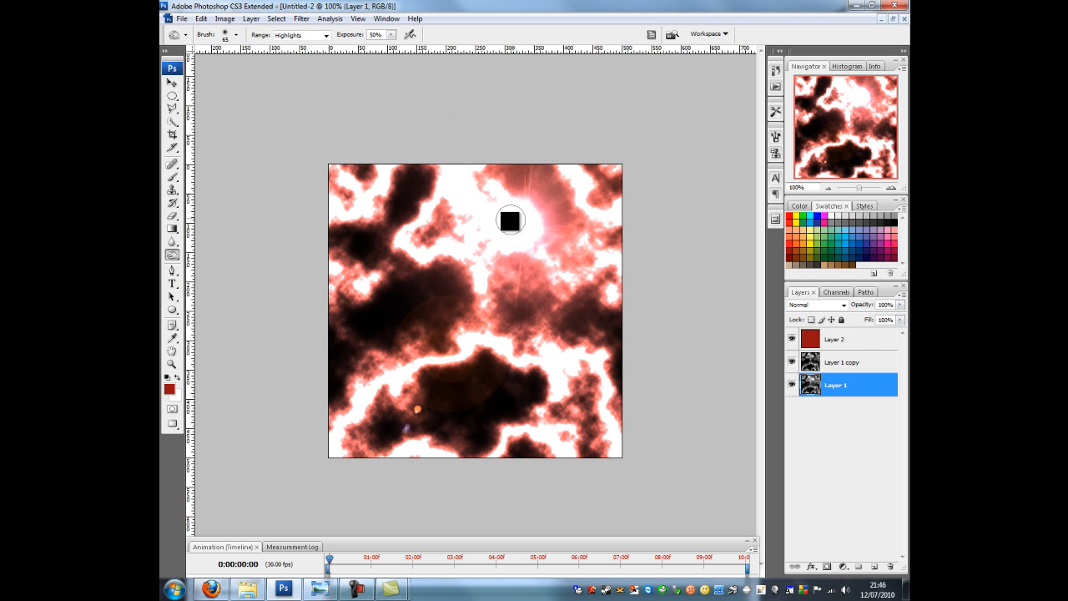
Add a second 100% lens flare to Layer 1, centred in the upper-left part of the clouds.
{"action": "left_click", "coordinate": [232, 19]}
{"action": "mouse_move", "coordinate": [248, 22]}
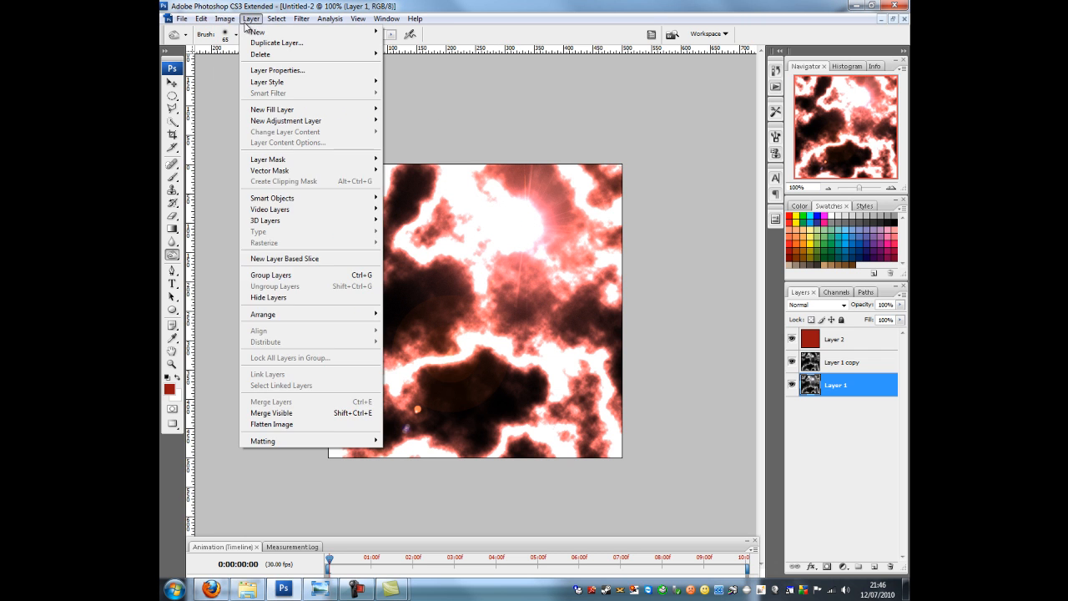
{"action": "mouse_move", "coordinate": [304, 28]}
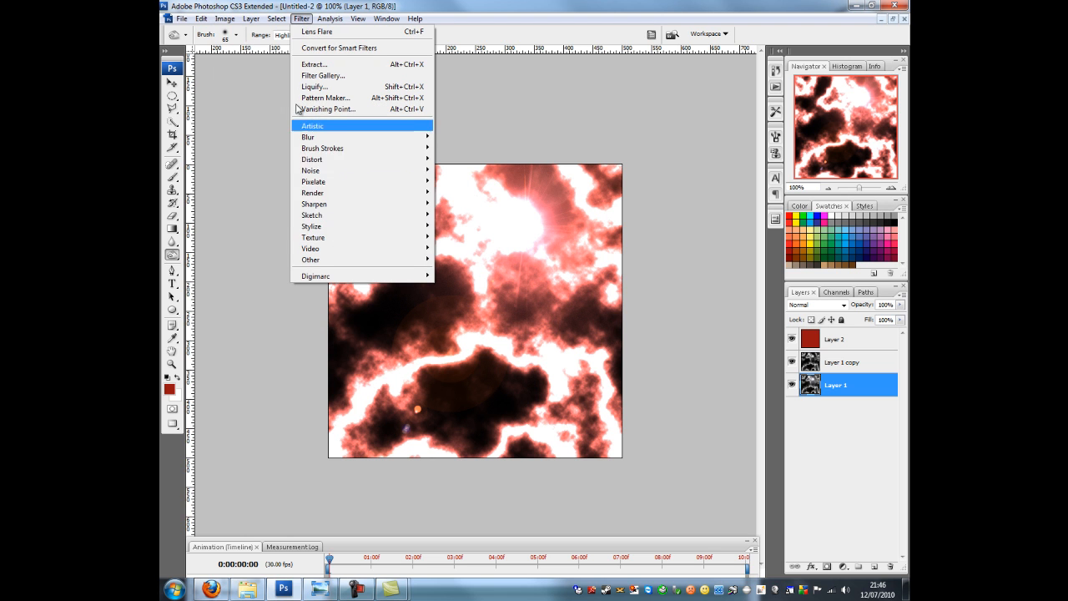
{"action": "mouse_move", "coordinate": [357, 194]}
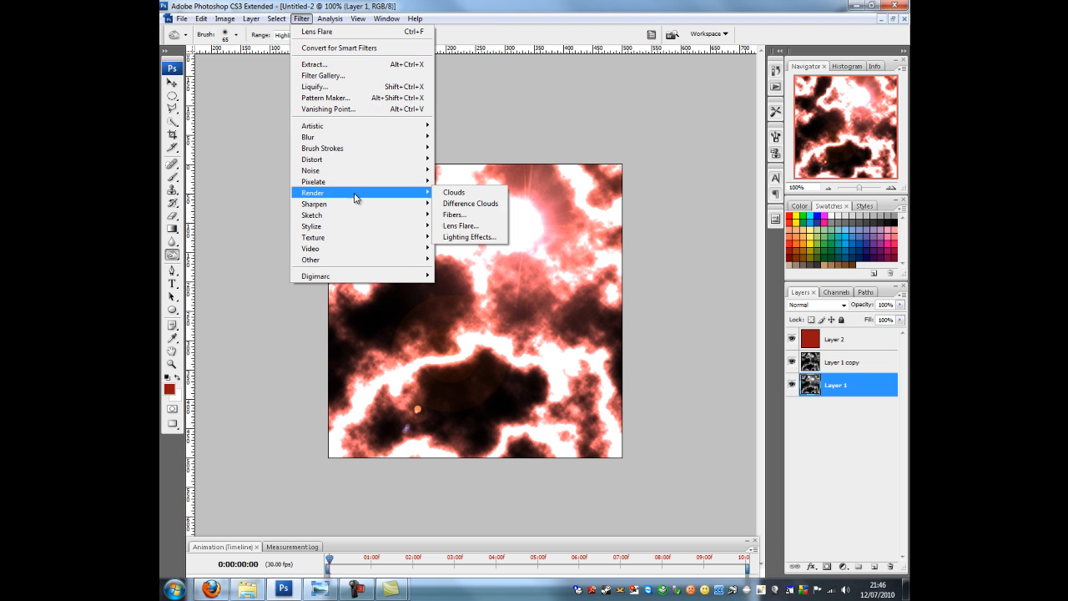
{"action": "left_click", "coordinate": [469, 234]}
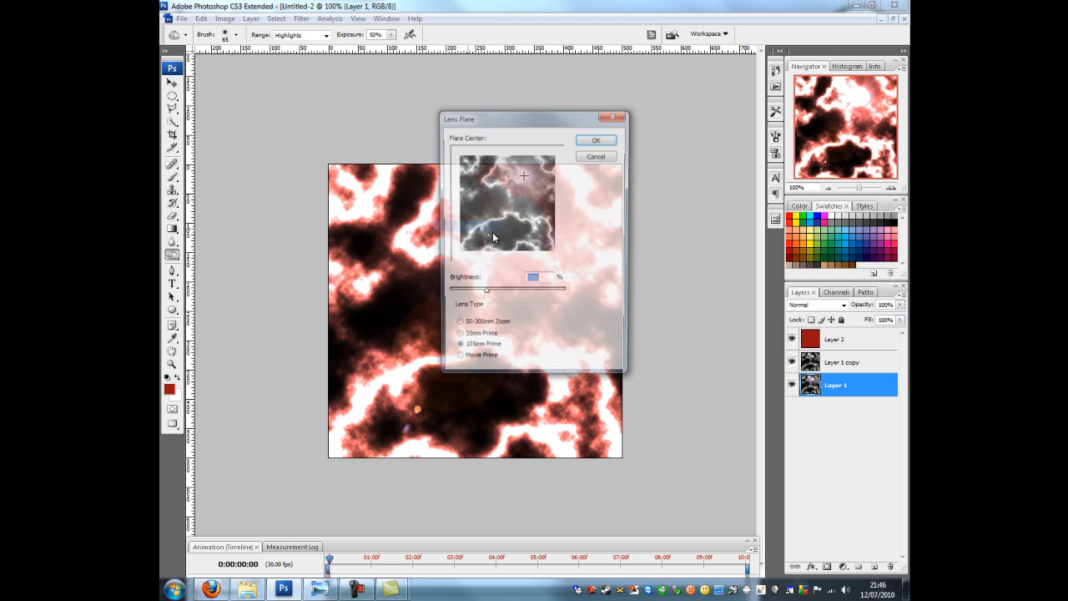
{"action": "left_click", "coordinate": [487, 184]}
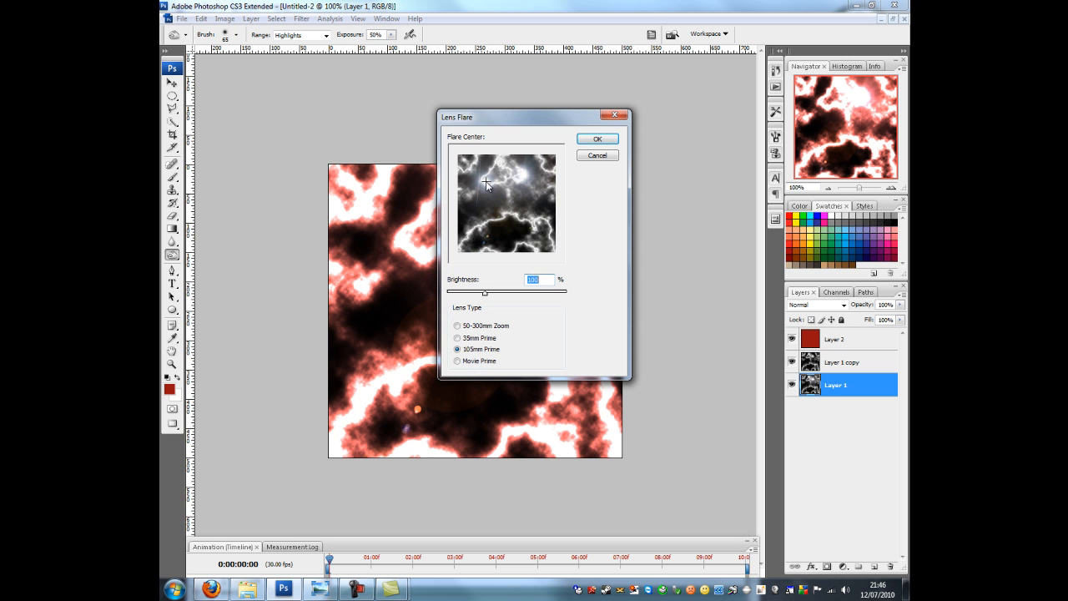
{"action": "left_click", "coordinate": [595, 139]}
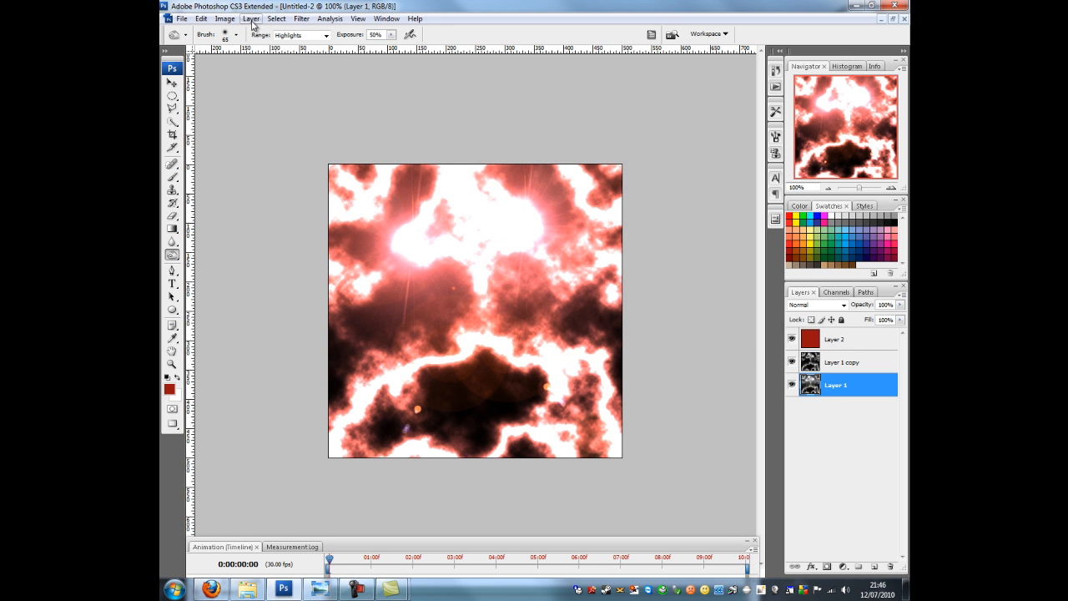
Add a third 100% lens flare to Layer 1 between the first two, near the image's upper middle.
{"action": "left_click", "coordinate": [301, 18]}
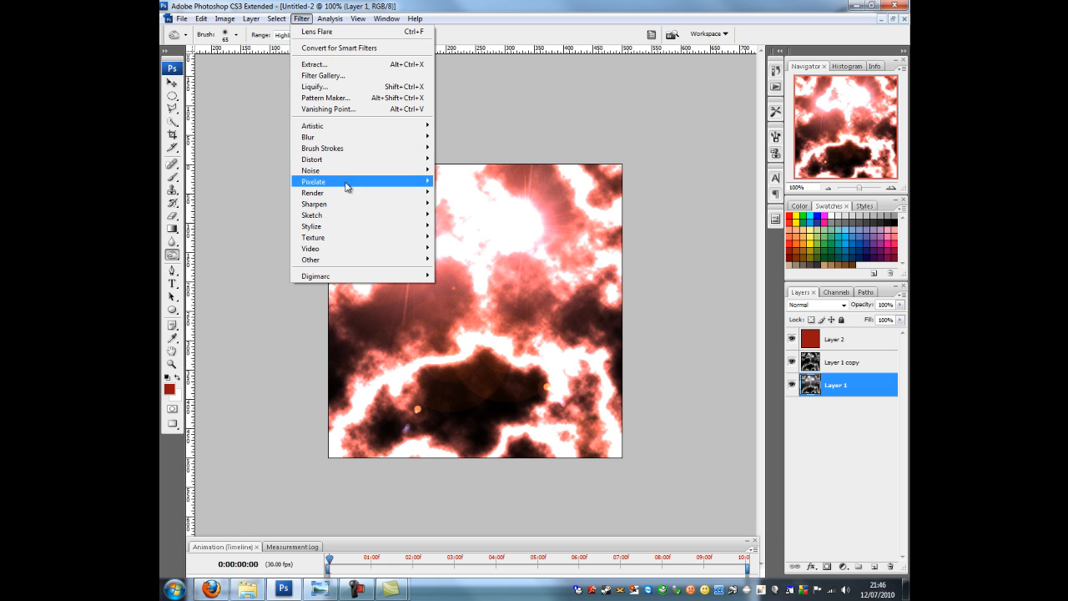
{"action": "mouse_move", "coordinate": [347, 197]}
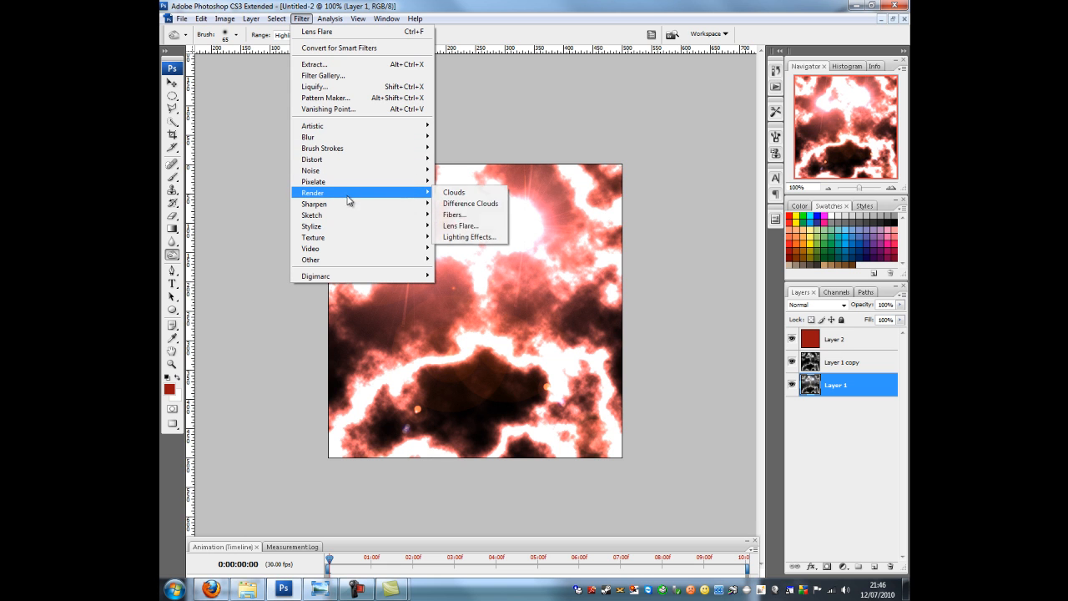
{"action": "left_click", "coordinate": [469, 232]}
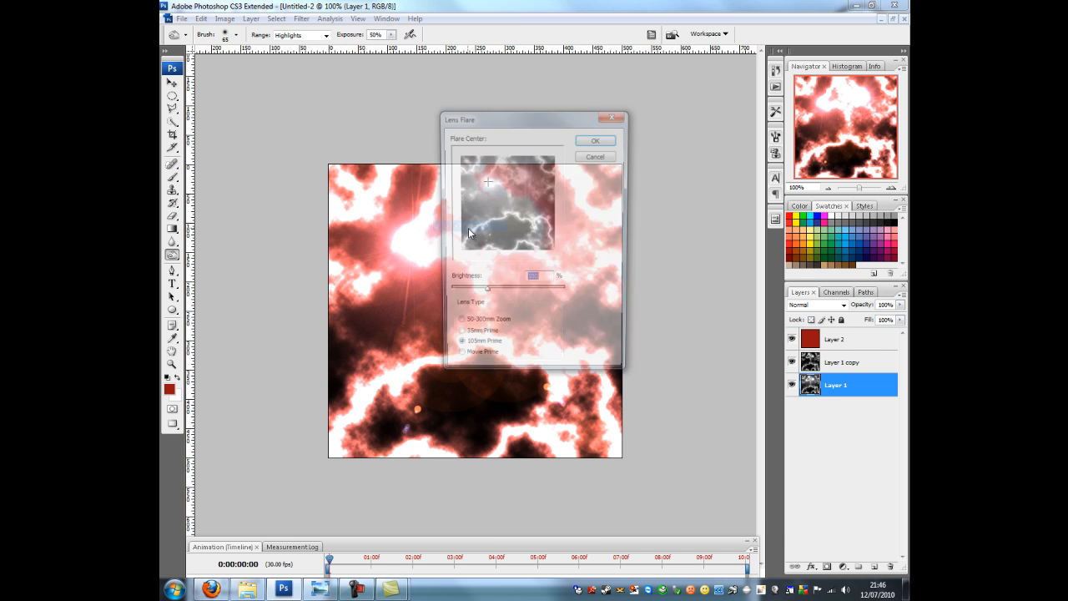
{"action": "left_click", "coordinate": [501, 185]}
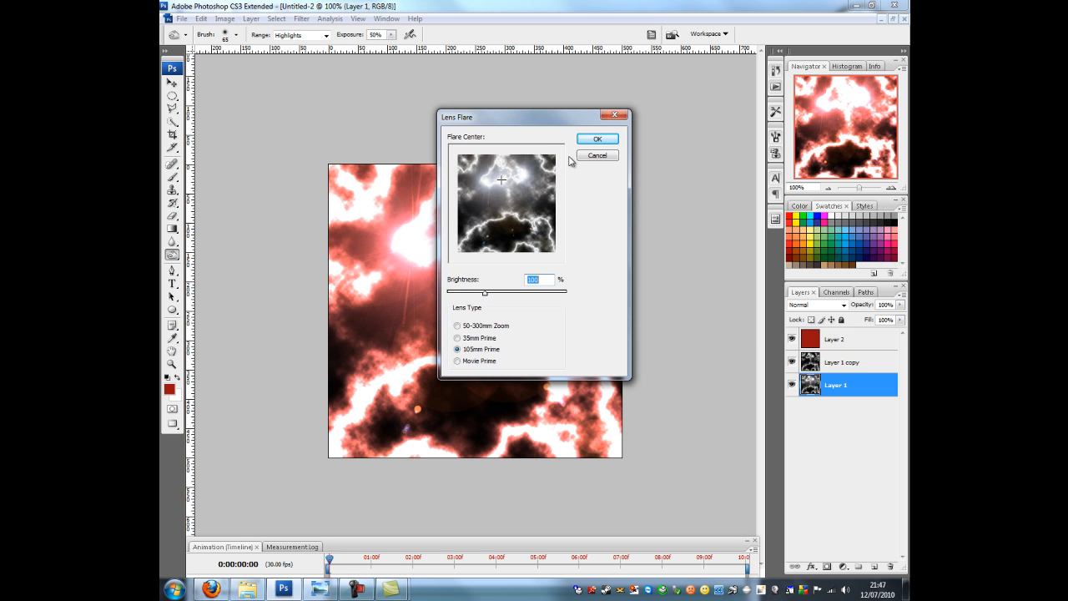
{"action": "left_click", "coordinate": [597, 138]}
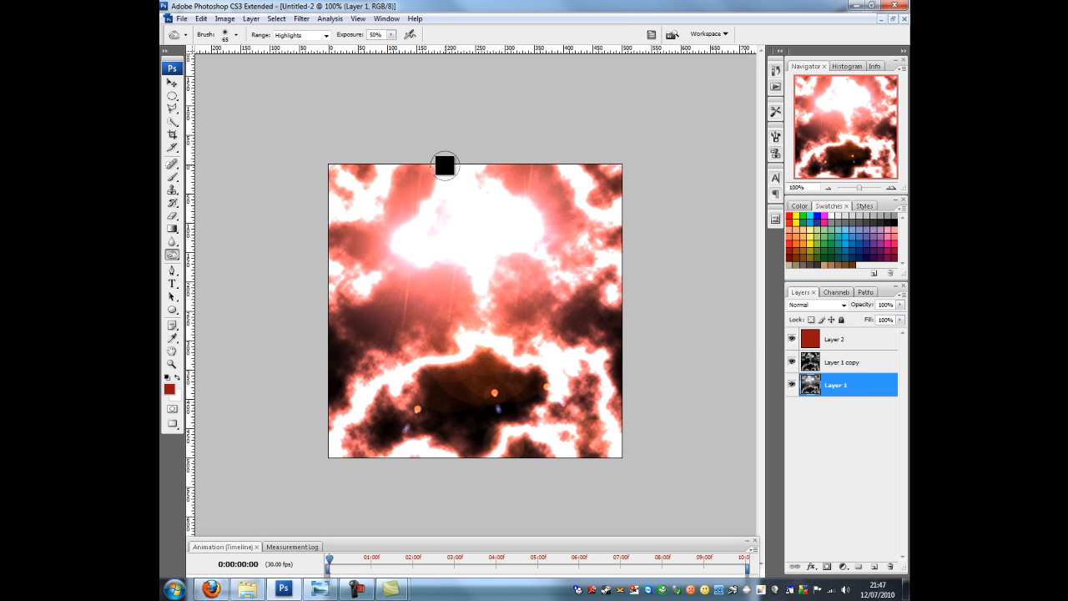
{"action": "left_click", "coordinate": [276, 19]}
{"action": "mouse_move", "coordinate": [305, 20]}
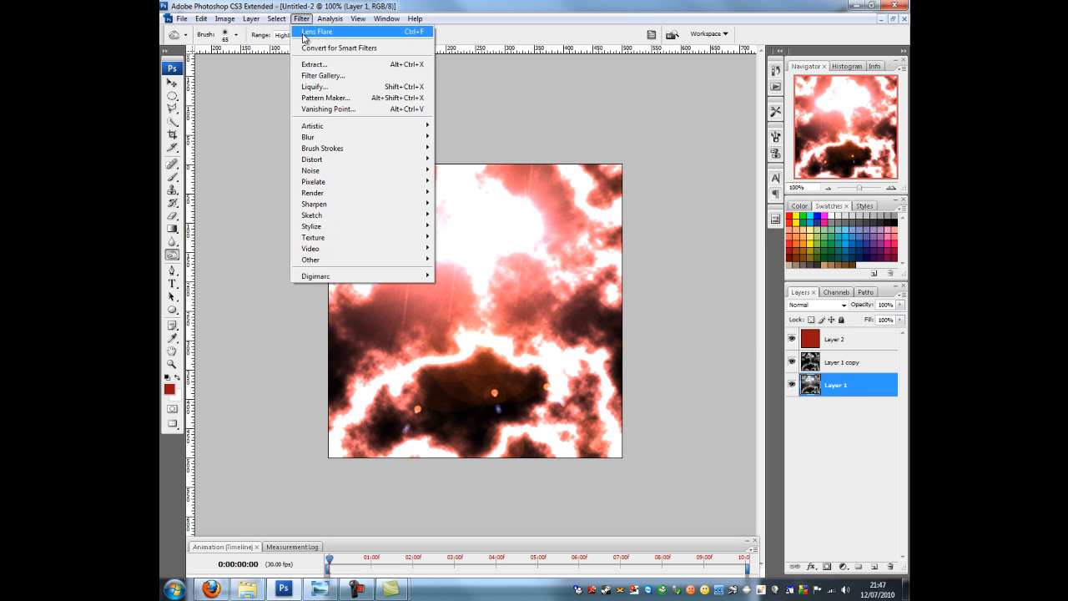
{"action": "mouse_move", "coordinate": [345, 192]}
{"action": "left_click", "coordinate": [467, 203]}
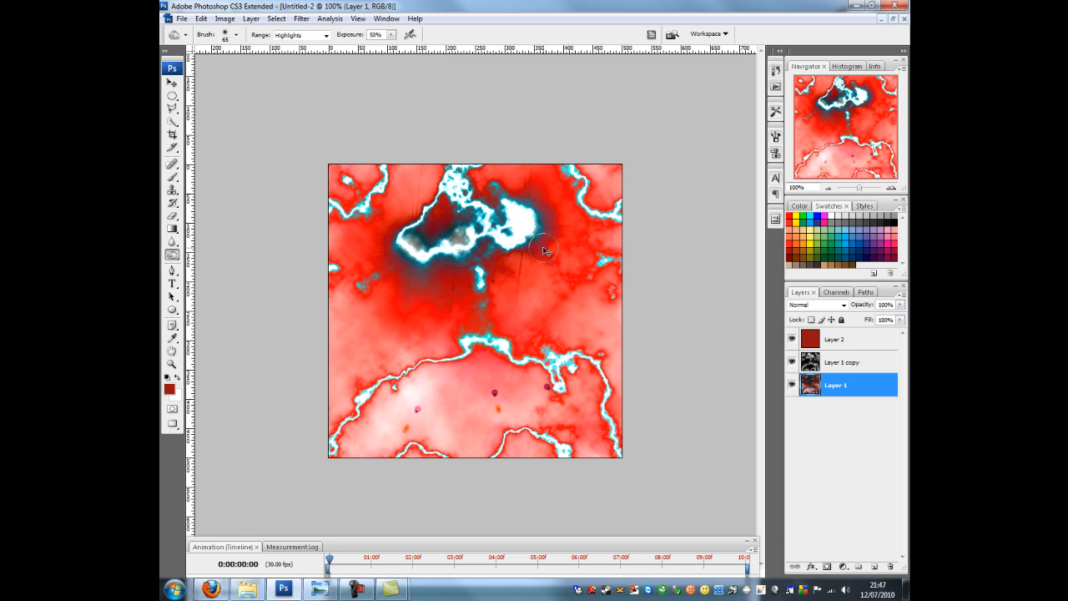
{"action": "key", "text": "ctrl+f"}
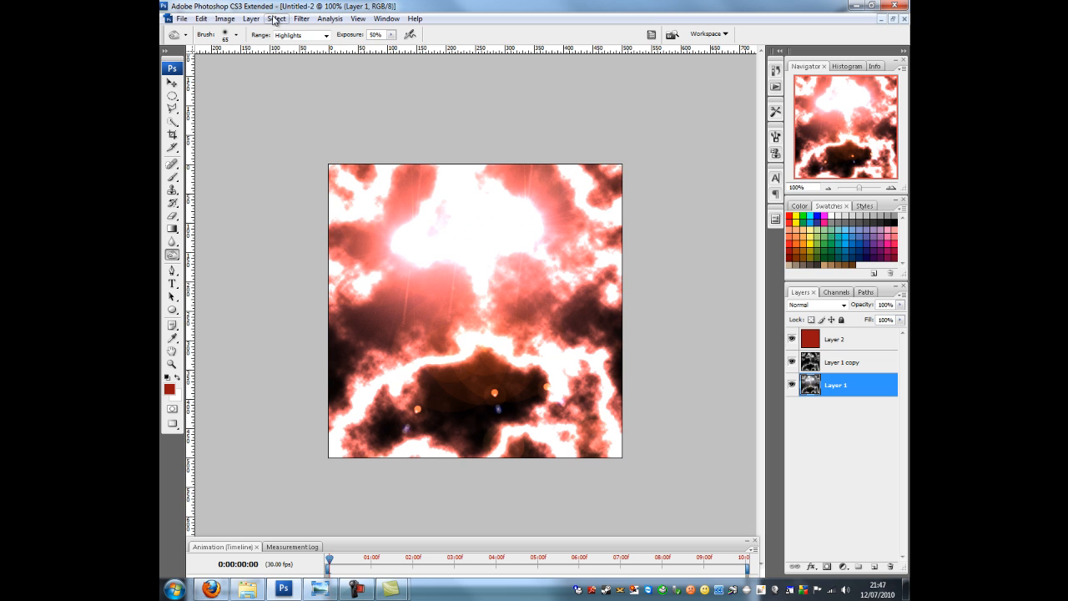
Add another 100% lens flare to Layer 1, centred over the clouds in the image's lower right.
{"action": "left_click", "coordinate": [302, 18]}
{"action": "mouse_move", "coordinate": [352, 200]}
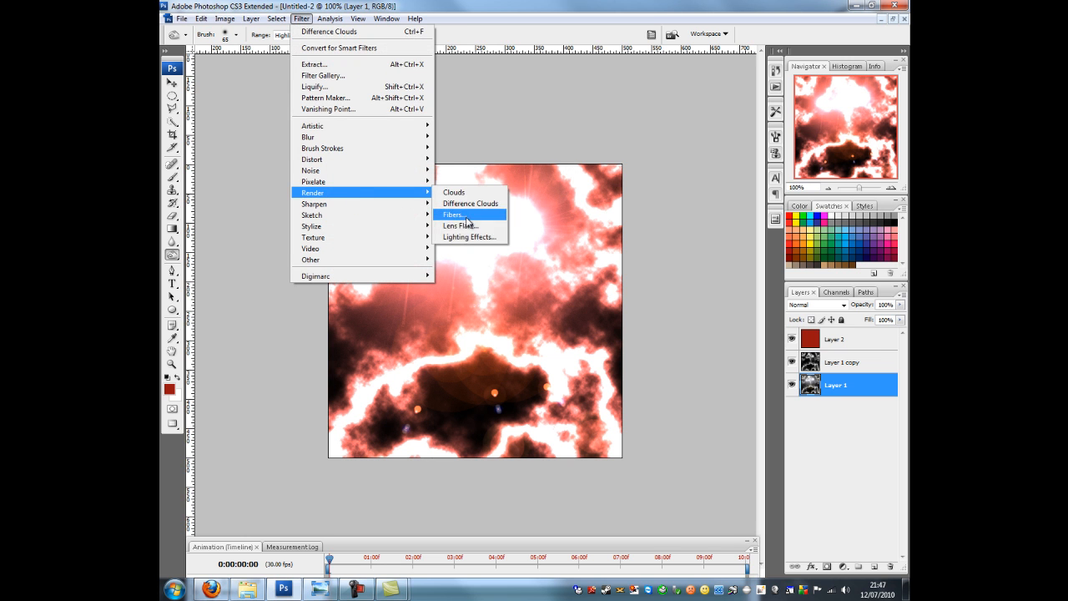
{"action": "left_click", "coordinate": [468, 226]}
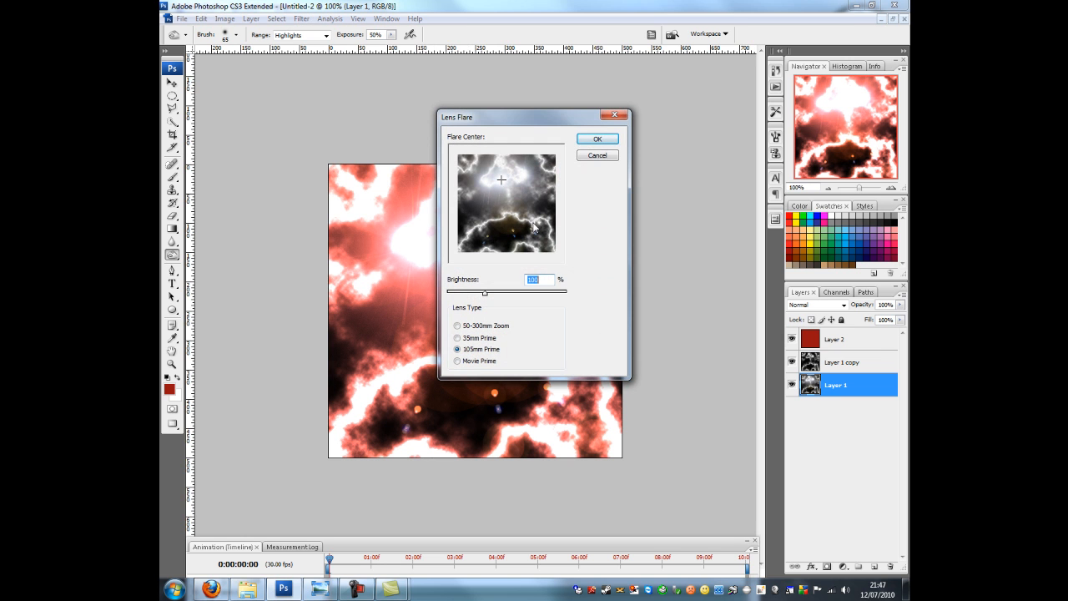
{"action": "left_click", "coordinate": [584, 140]}
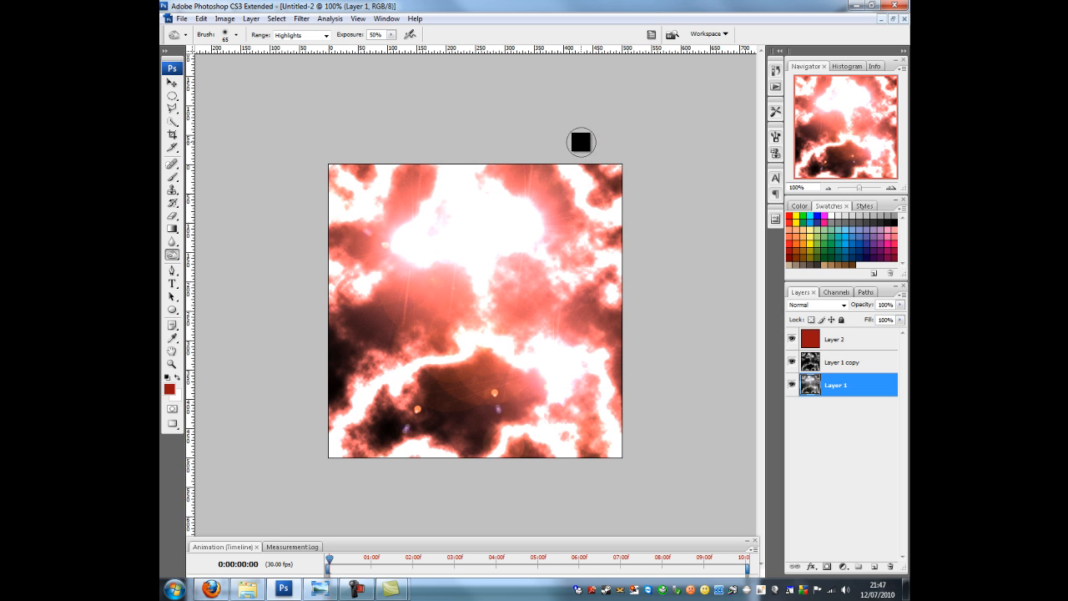
Add a further 100% lens flare to Layer 1 in the image's upper-left corner.
{"action": "left_click", "coordinate": [301, 18]}
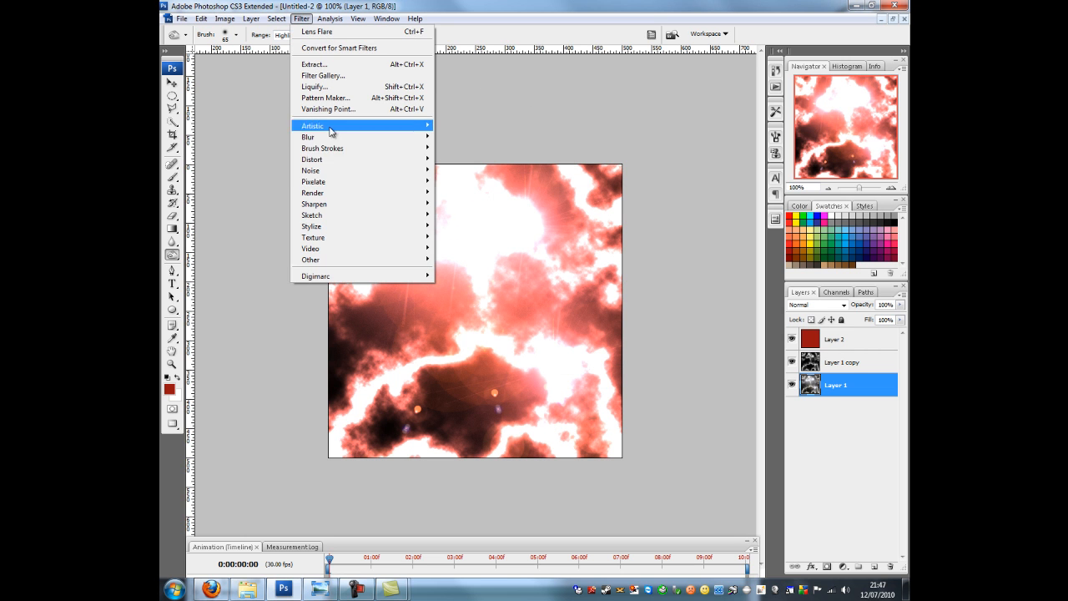
{"action": "mouse_move", "coordinate": [334, 193]}
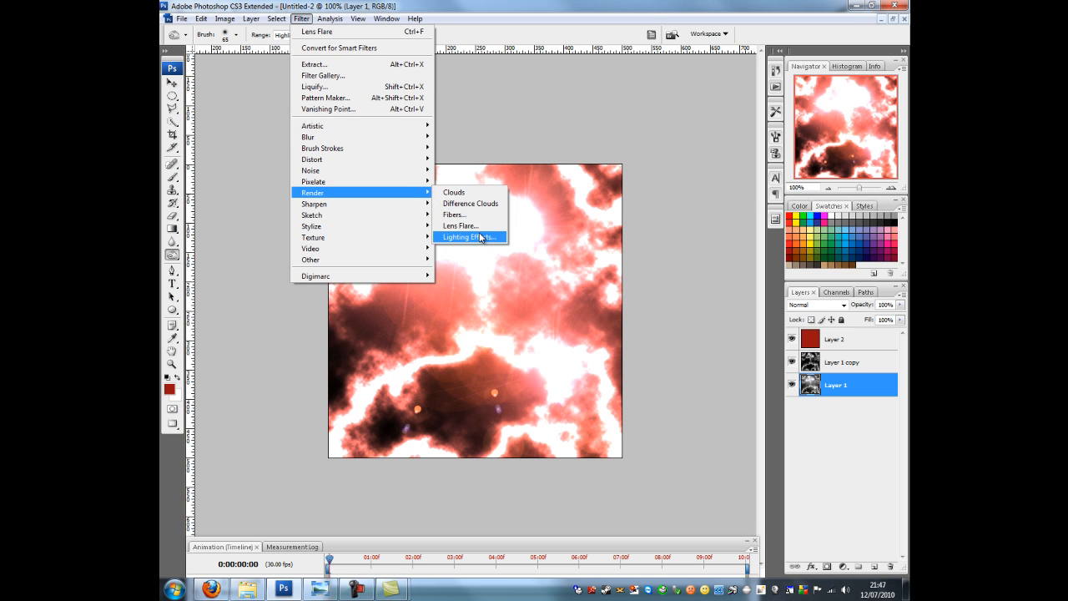
{"action": "left_click", "coordinate": [471, 225]}
{"action": "left_click", "coordinate": [465, 164]}
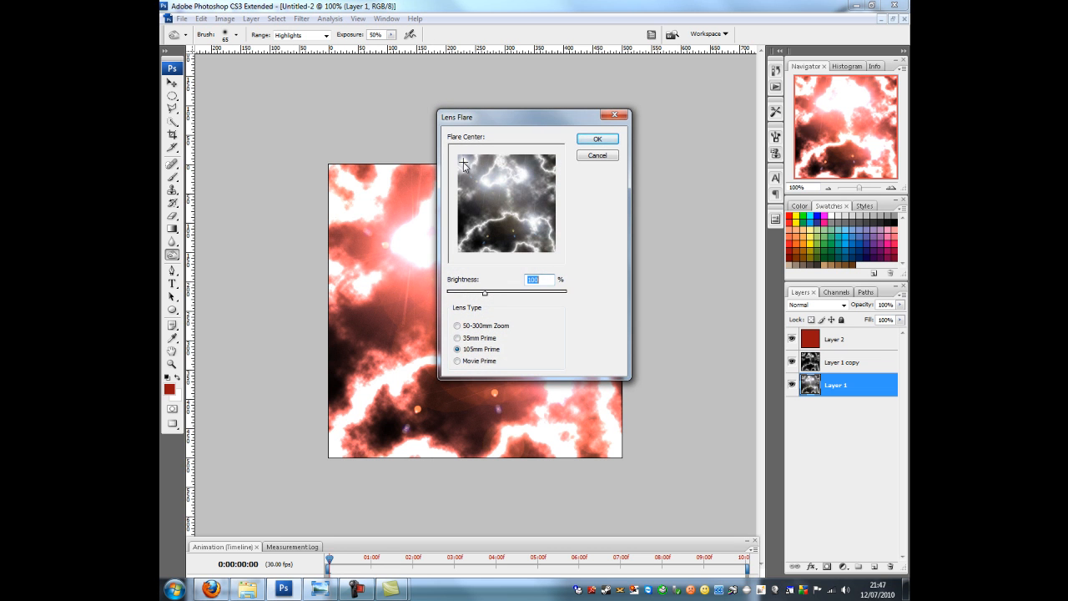
{"action": "left_click", "coordinate": [585, 140]}
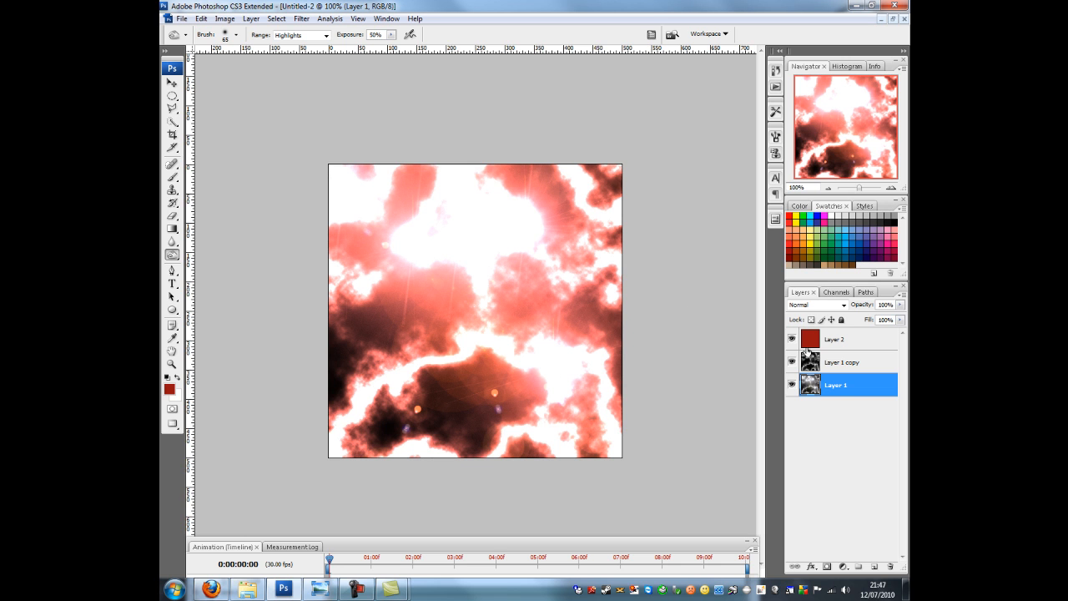
Restore the document windows from full size and arrange the red vortex and supernova images side by side.
{"action": "left_click", "coordinate": [892, 18]}
{"action": "left_click_drag", "start_coordinate": [353, 66], "coordinate": [610, 68]}
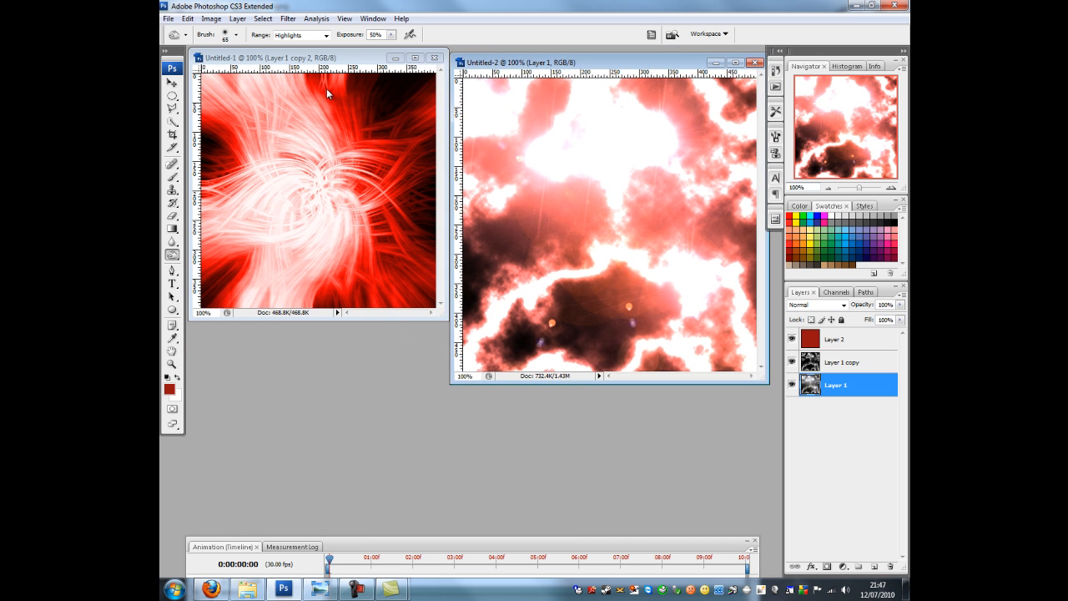
{"action": "left_click_drag", "start_coordinate": [344, 63], "coordinate": [347, 94]}
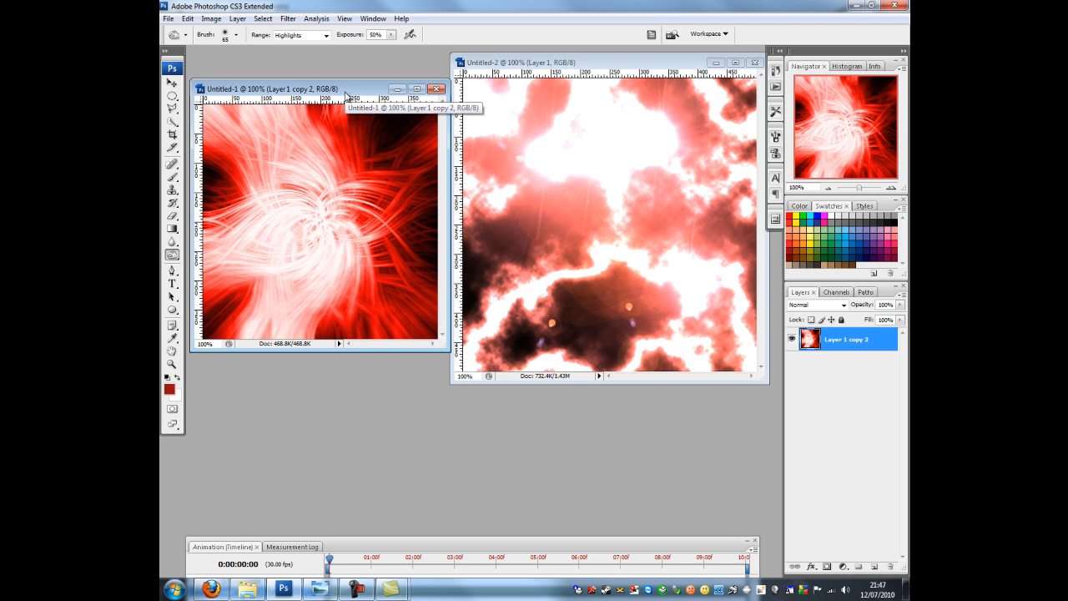